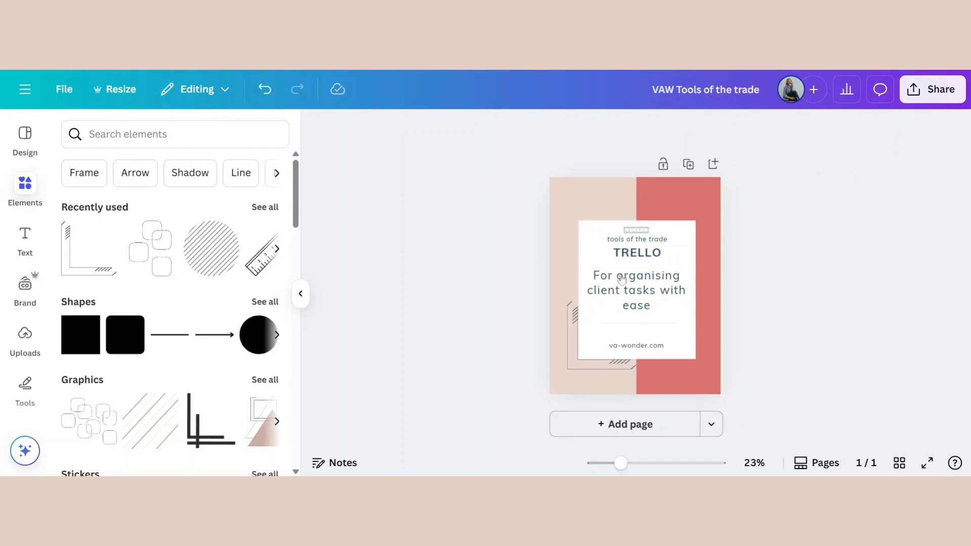
# Find and open the Bulk create app for the Trello card design.
pyautogui.click(634, 257)
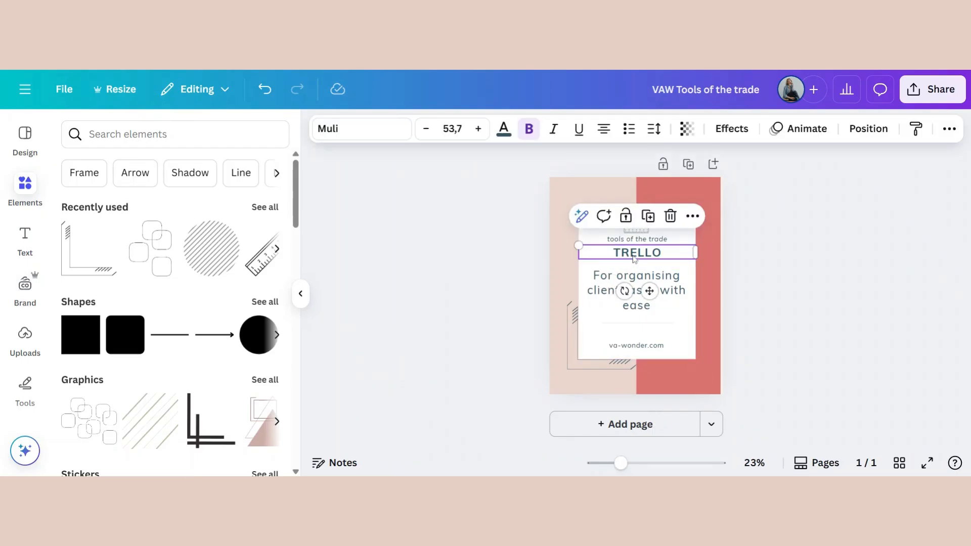
pyautogui.click(601, 292)
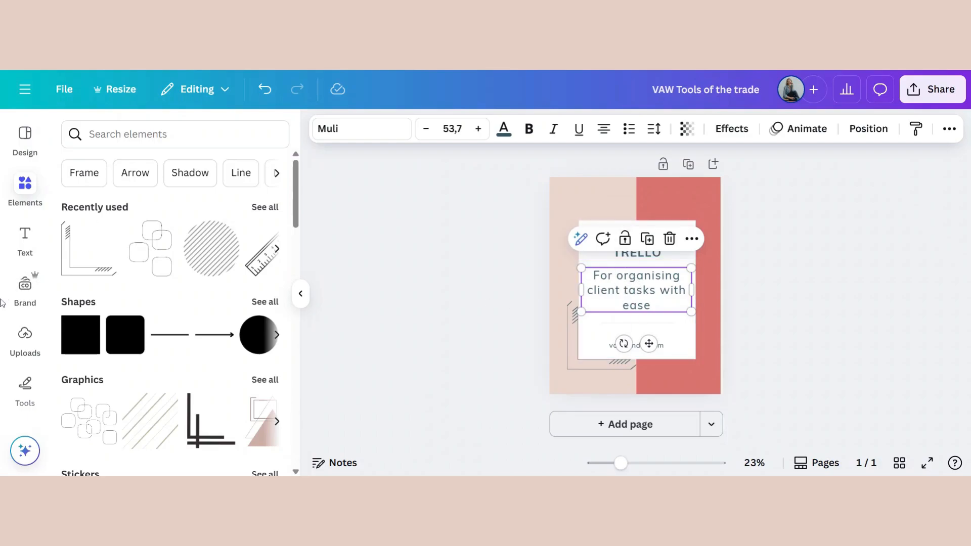
pyautogui.scroll(-2, 22, 322)
pyautogui.scroll(-1, 23, 323)
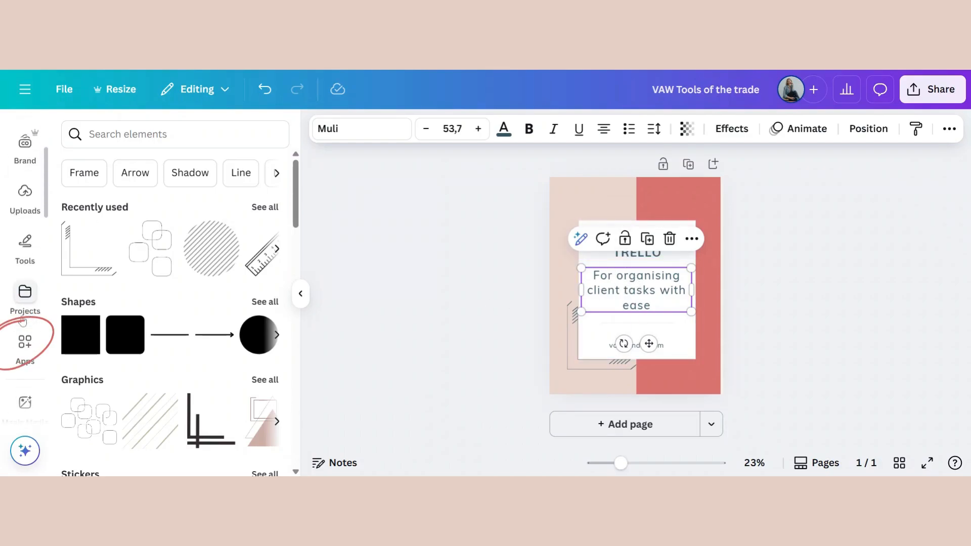
pyautogui.click(25, 343)
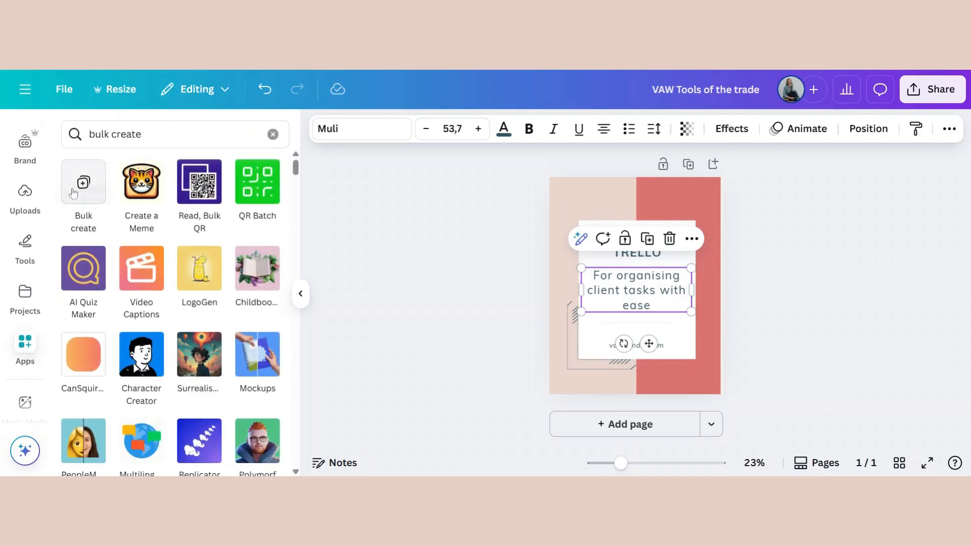
pyautogui.click(73, 192)
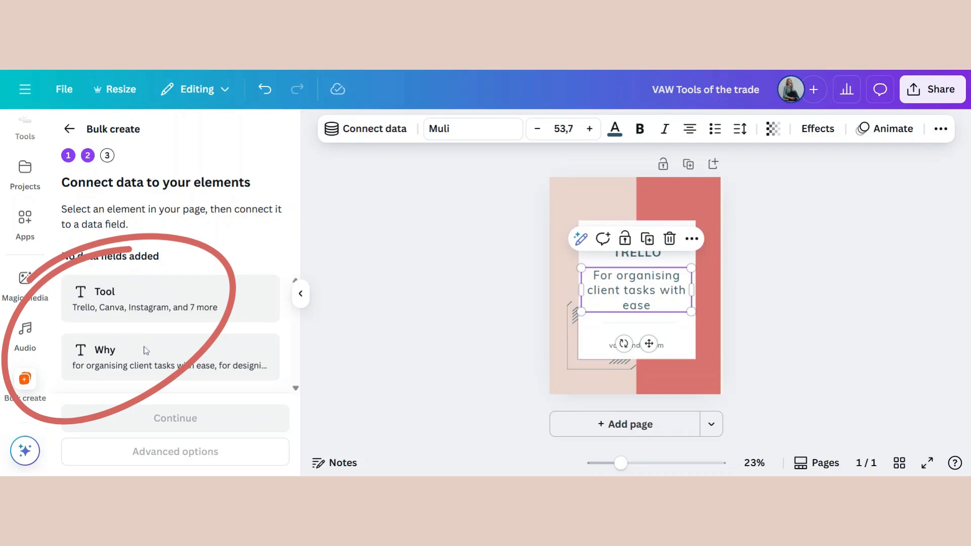
# Connect the TRELLO heading to the Tool data field and the description text below it to the Why field.
pyautogui.click(656, 253)
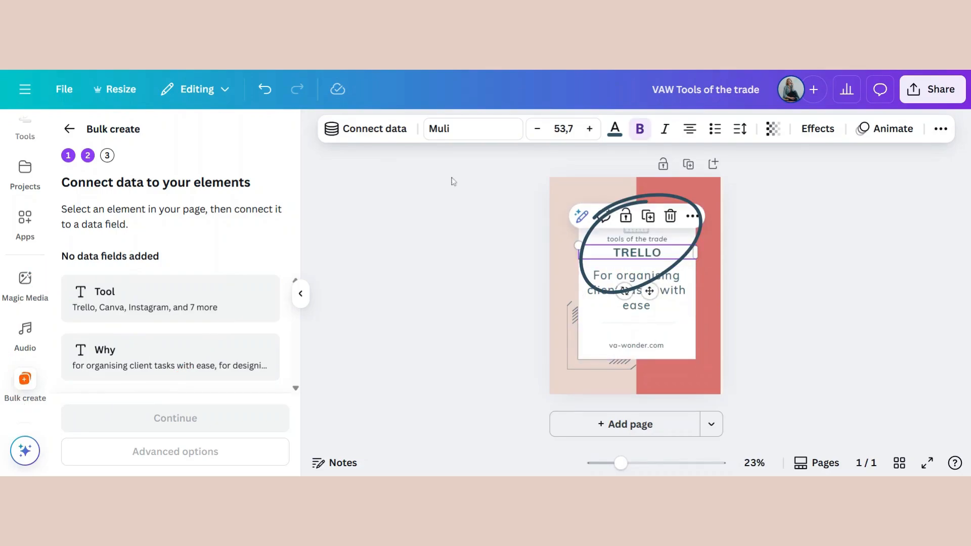
pyautogui.click(367, 130)
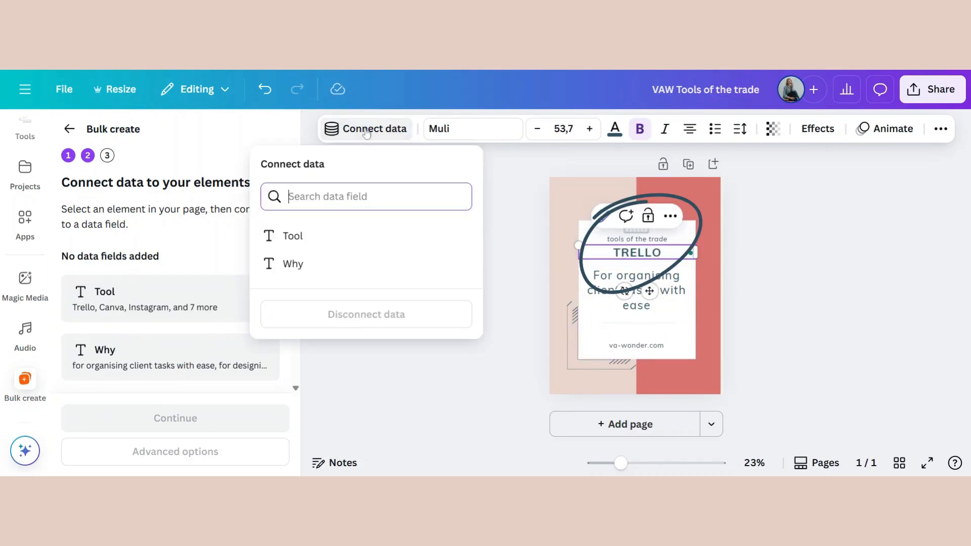
pyautogui.click(293, 237)
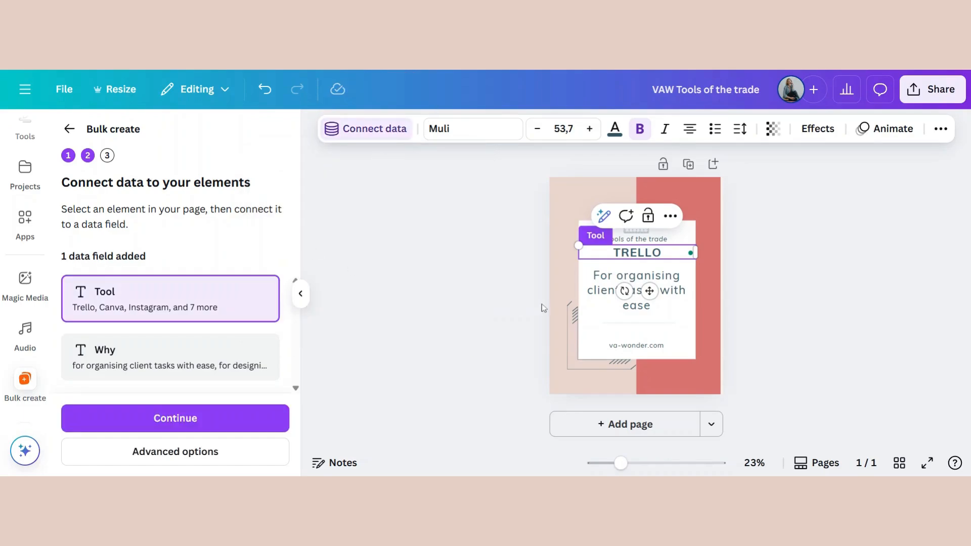
pyautogui.click(601, 287)
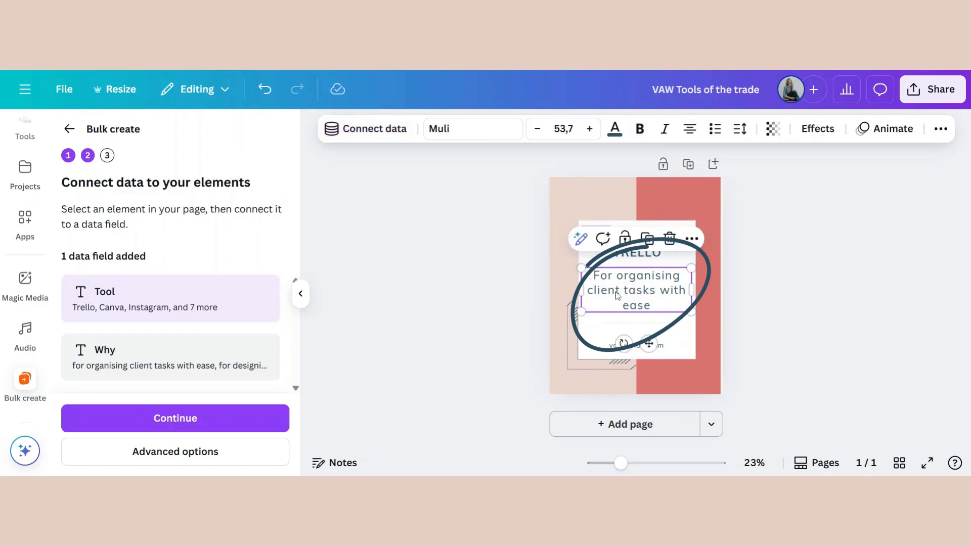
pyautogui.click(358, 133)
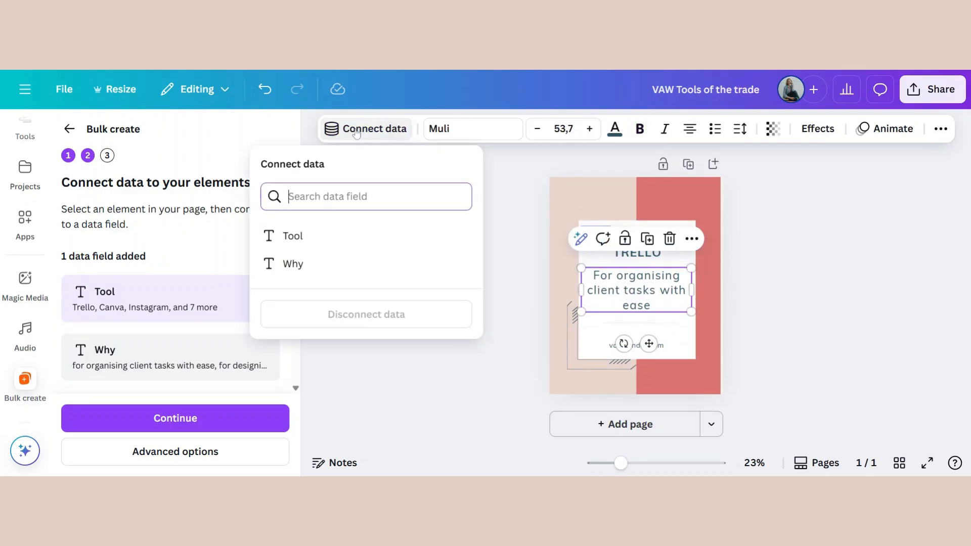
pyautogui.click(296, 267)
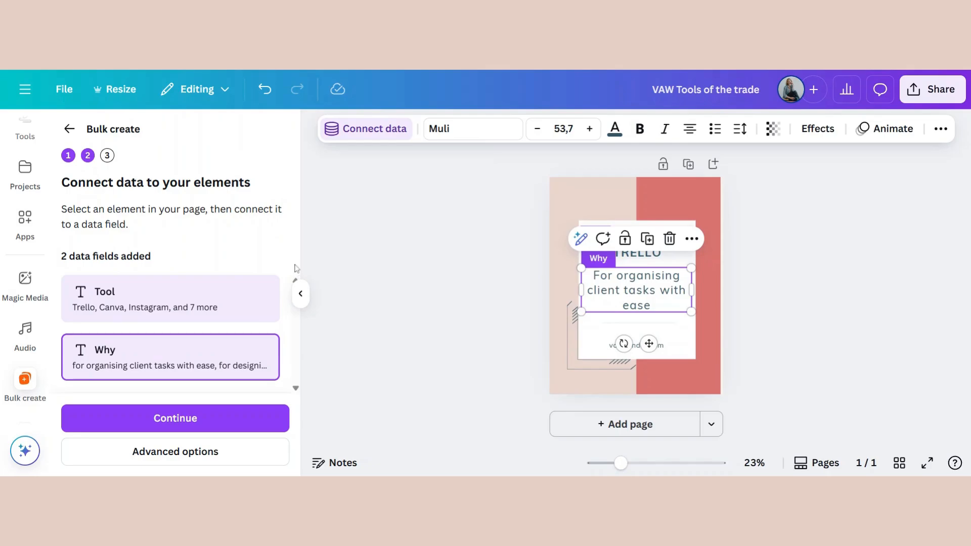
# Generate designs from all 10 data rows and review the generated pages in grid view.
pyautogui.click(224, 419)
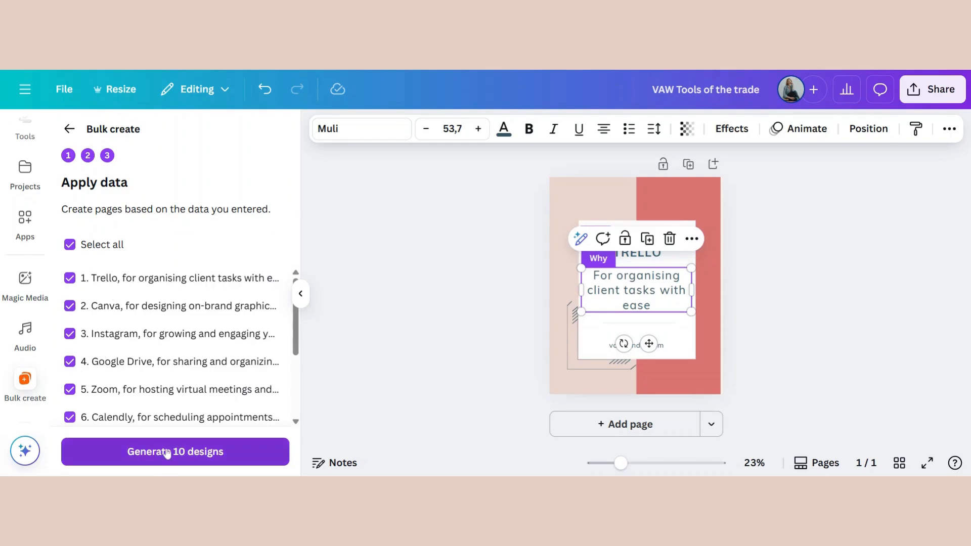
pyautogui.click(167, 452)
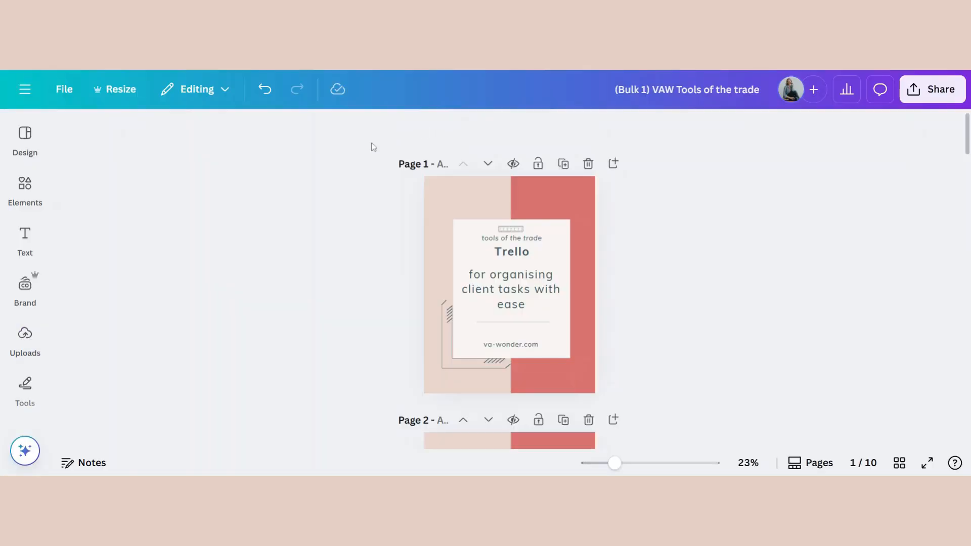
pyautogui.click(899, 463)
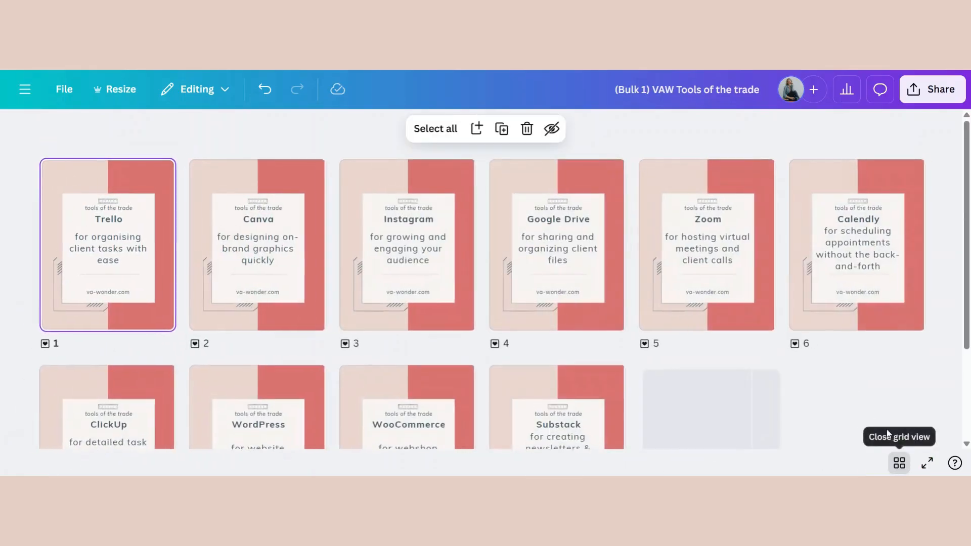
pyautogui.scroll(-2, 885, 369)
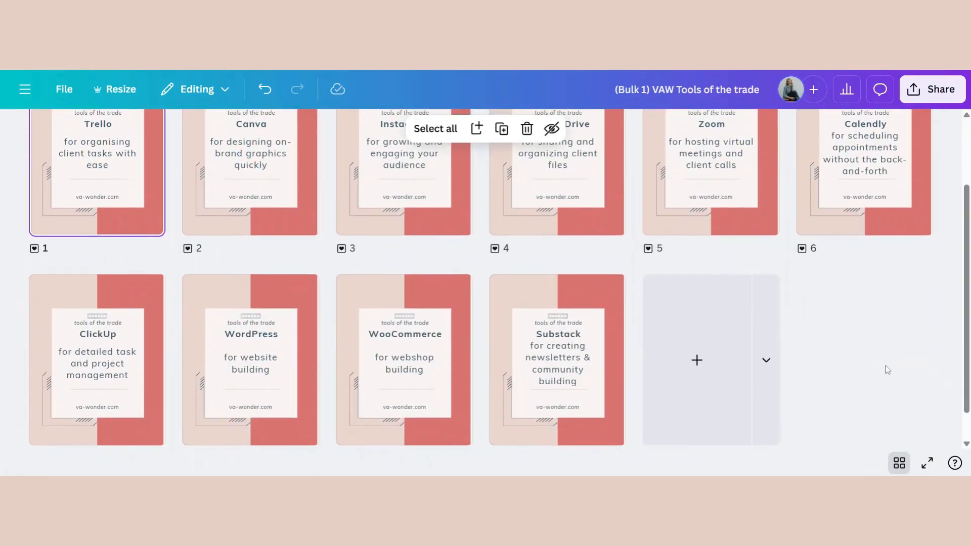
pyautogui.scroll(2, 888, 369)
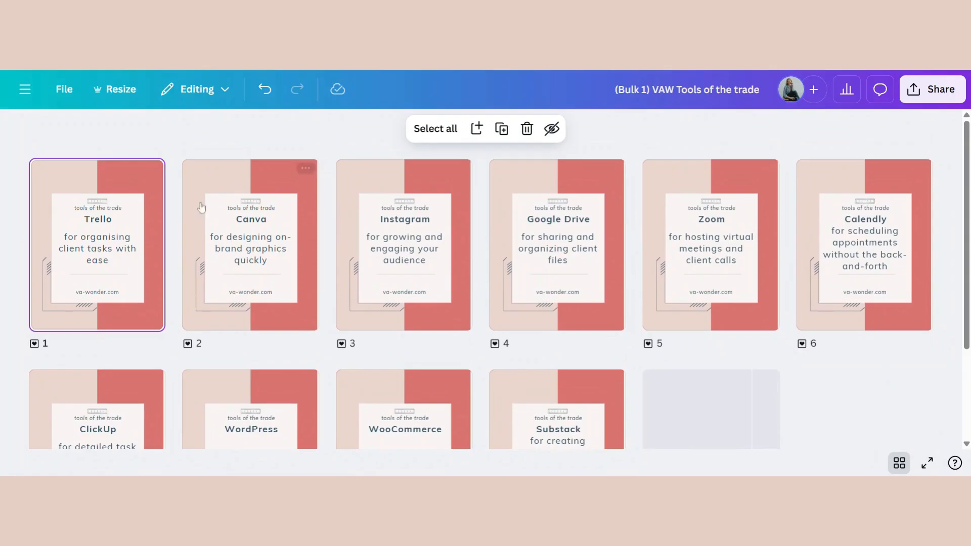
# Open the Canva page for editing and recolour it with the VA-Wonder brand palette, shuffling the colours a second time.
pyautogui.click(257, 256)
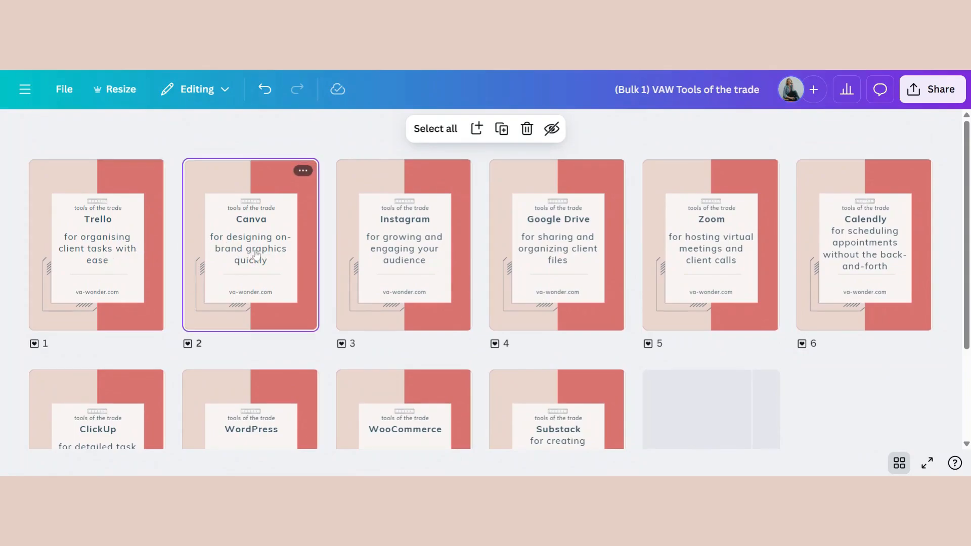
pyautogui.doubleClick(257, 255)
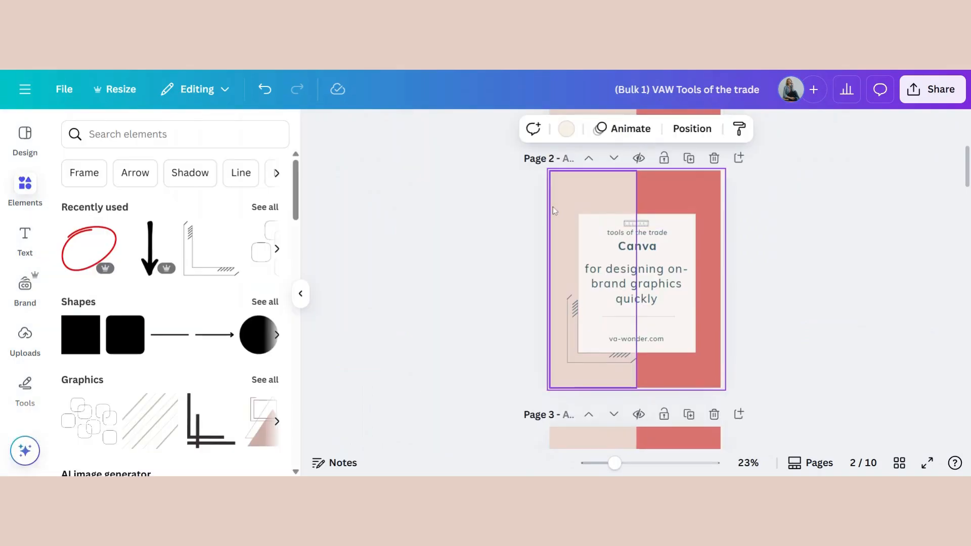
pyautogui.click(25, 293)
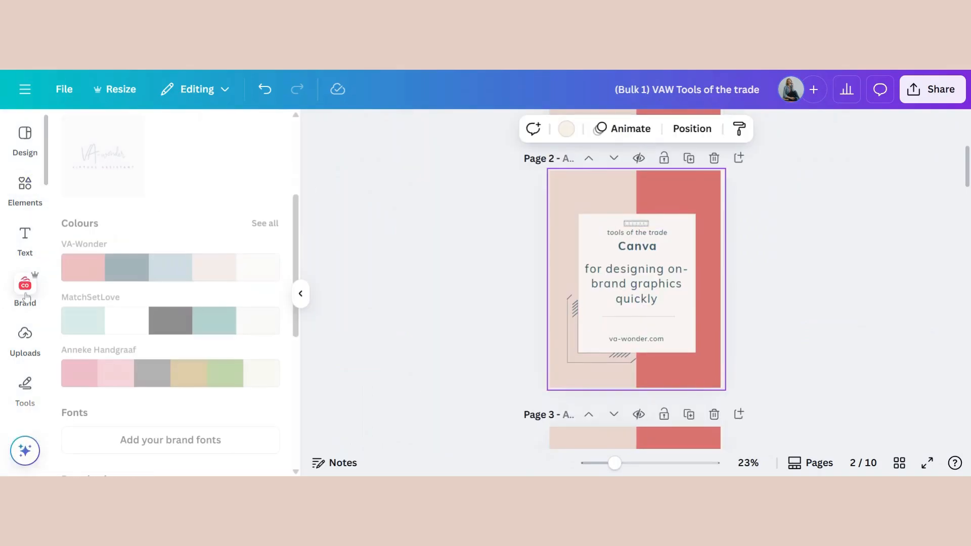
pyautogui.scroll(-5, 210, 309)
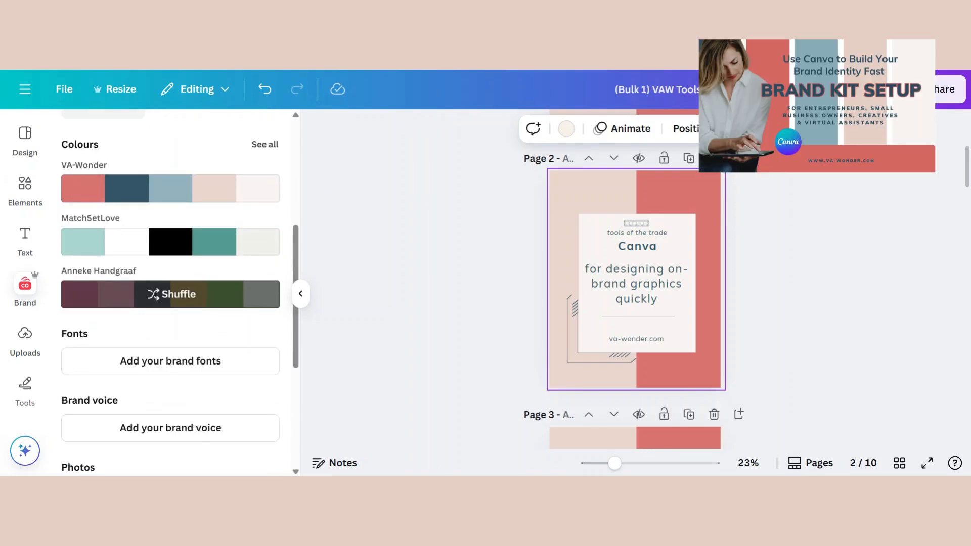
pyautogui.click(155, 188)
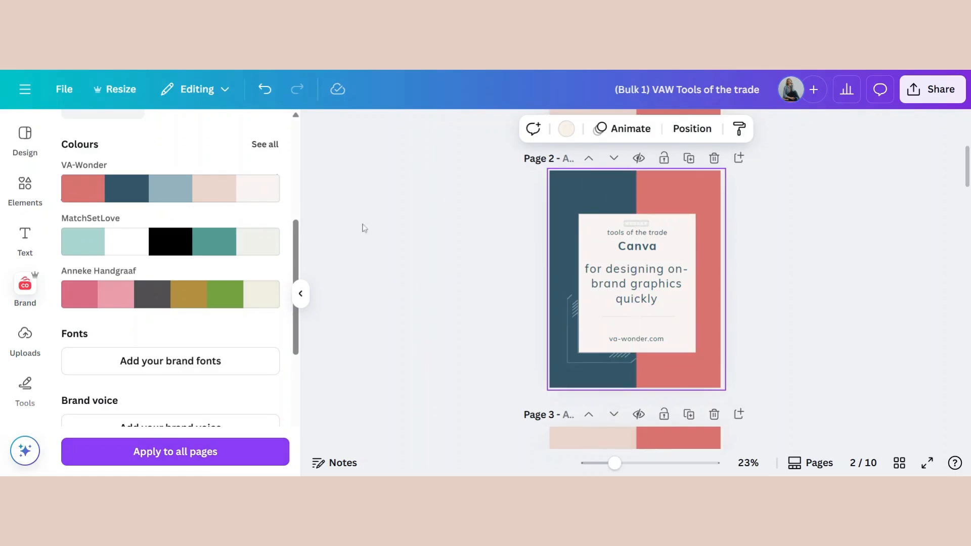
pyautogui.click(157, 189)
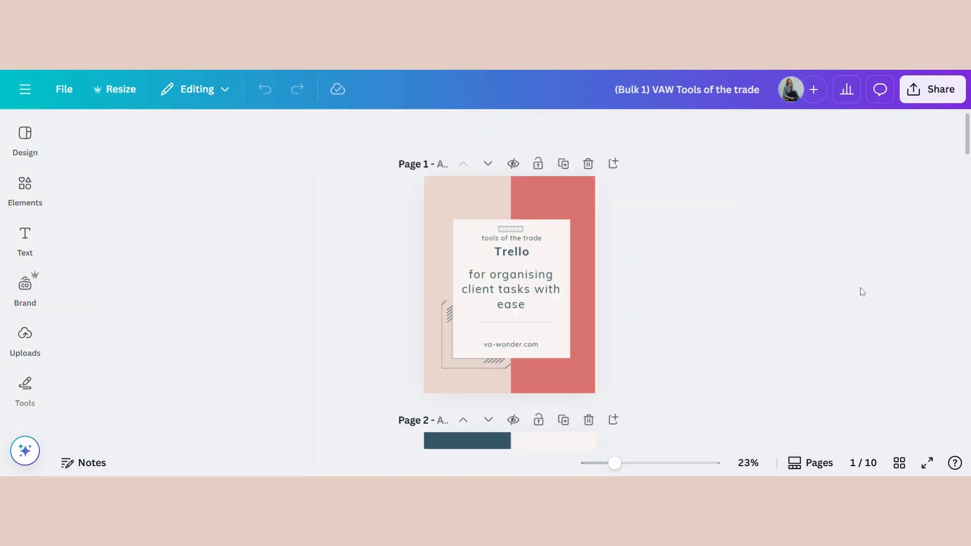
# Download pages 1–10 of the design as JPG files.
pyautogui.click(935, 96)
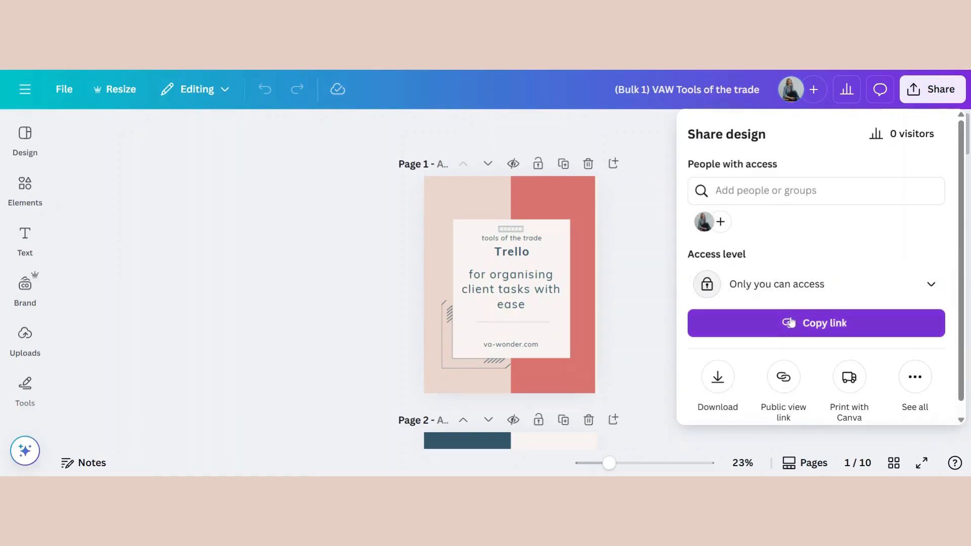
pyautogui.click(717, 377)
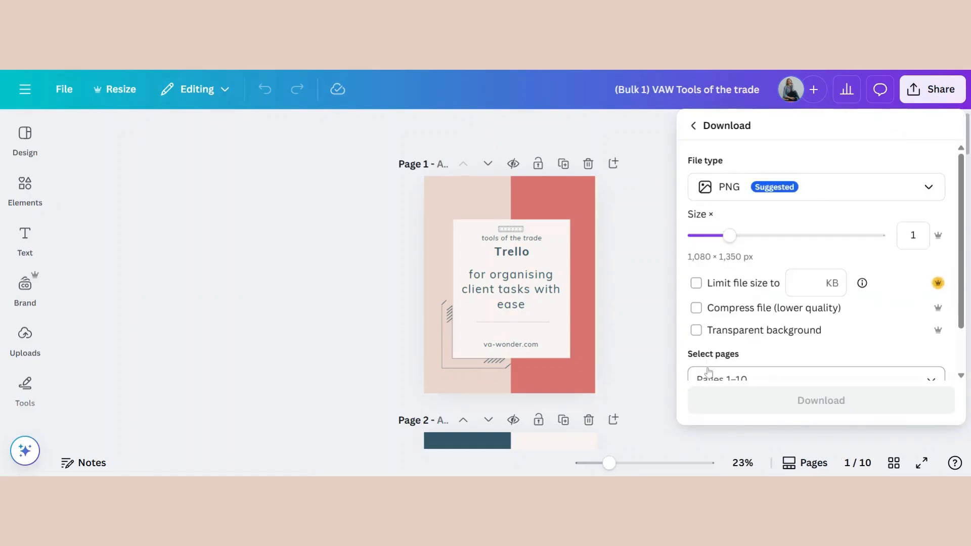
pyautogui.click(819, 200)
pyautogui.click(743, 232)
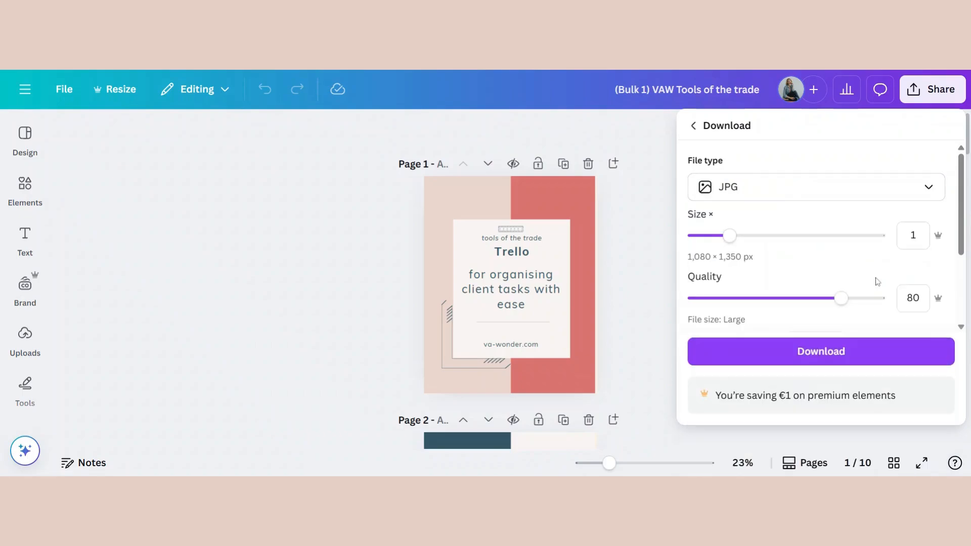
pyautogui.scroll(-3, 839, 301)
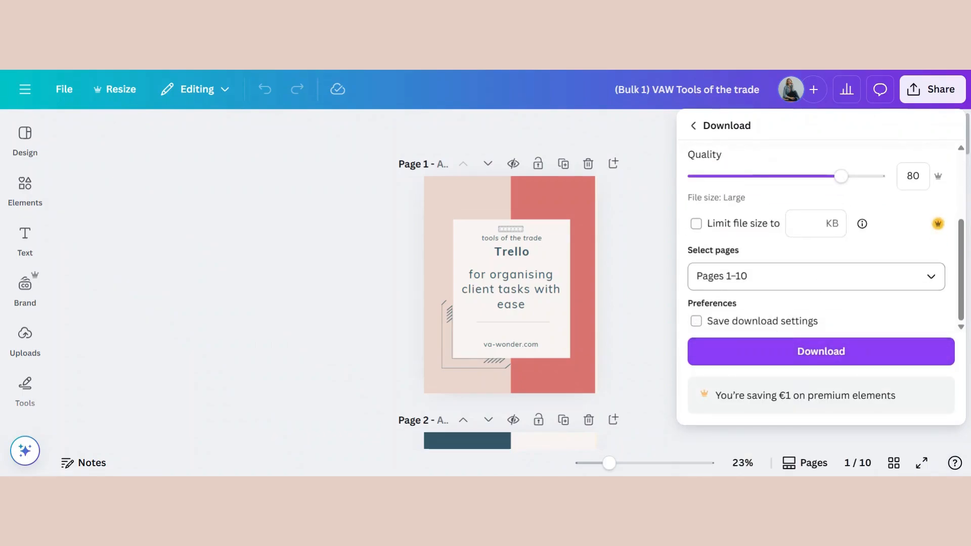
pyautogui.click(929, 276)
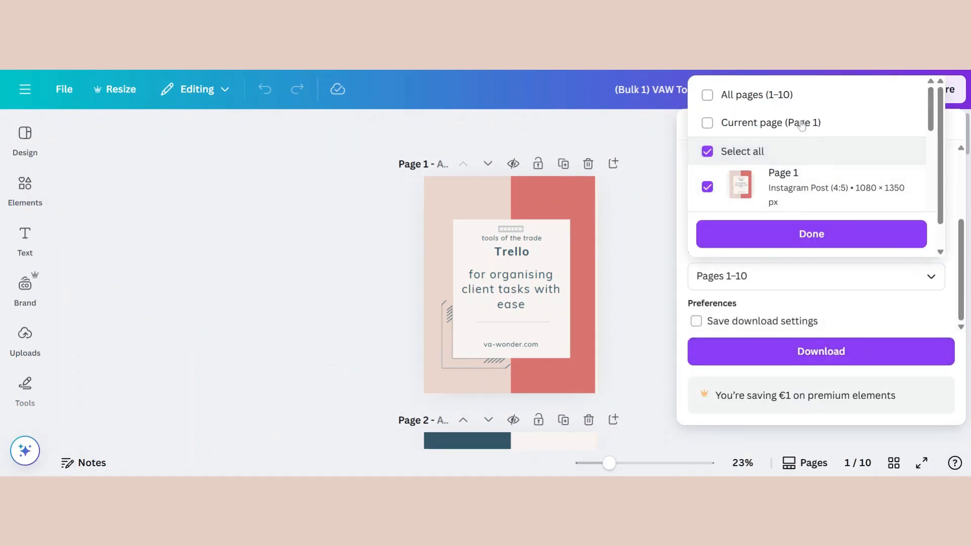
pyautogui.click(799, 239)
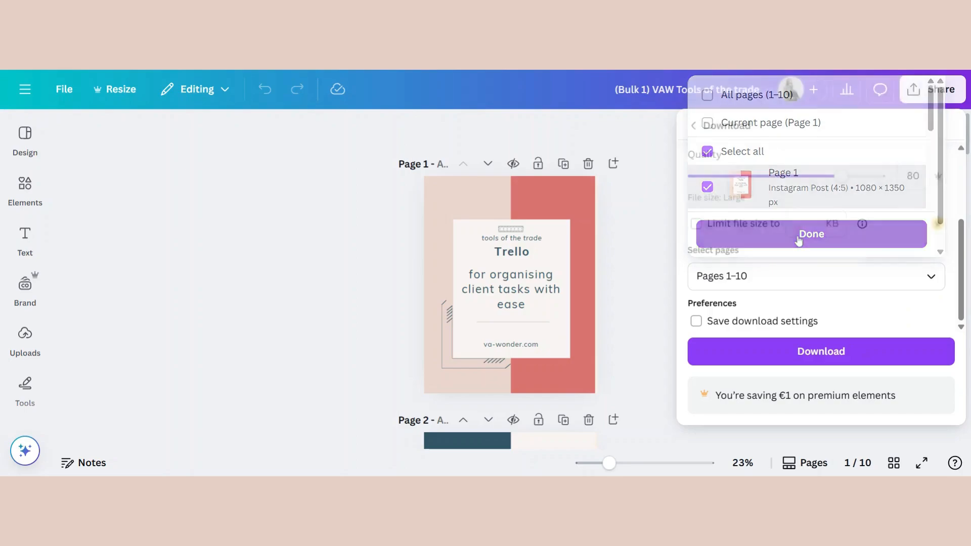
pyautogui.click(808, 353)
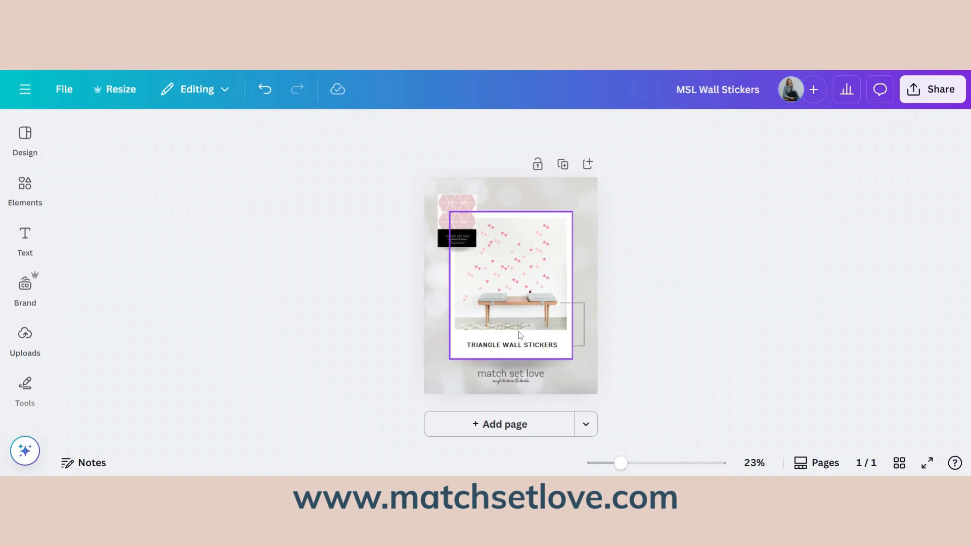
# In the MSL Wall Stickers design, search the apps for "bulk create", open Bulk create and start manual data entry.
pyautogui.click(24, 237)
pyautogui.scroll(-4, 20, 342)
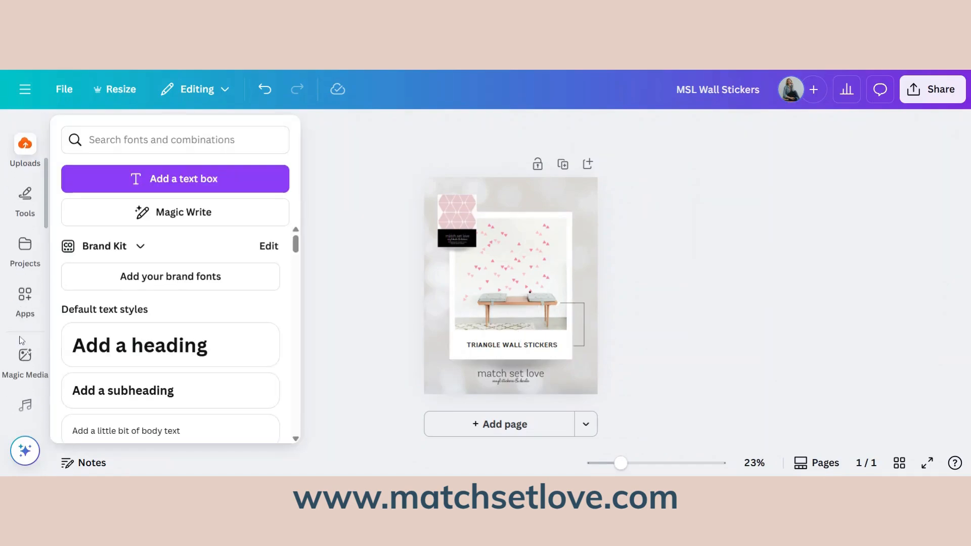
pyautogui.click(20, 303)
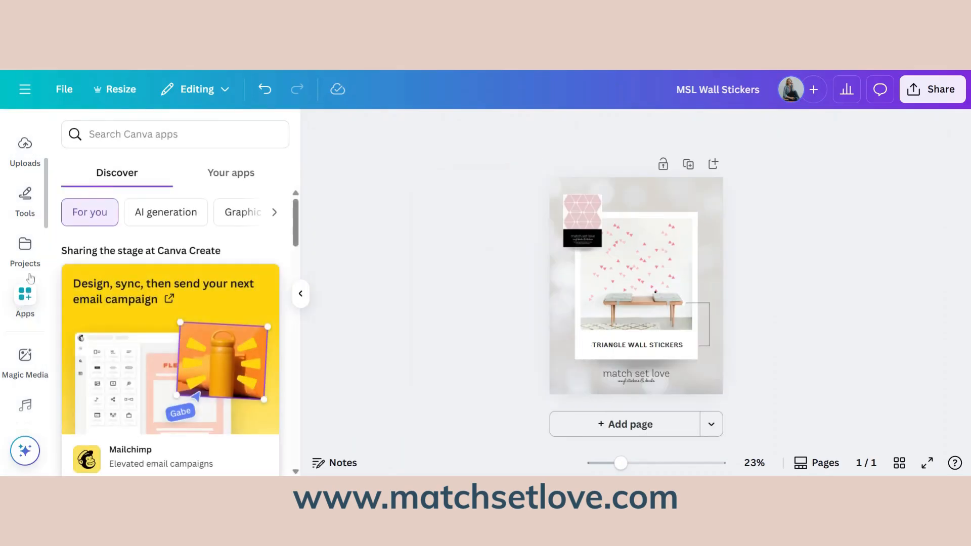
pyautogui.click(89, 134)
pyautogui.write('bulk ')
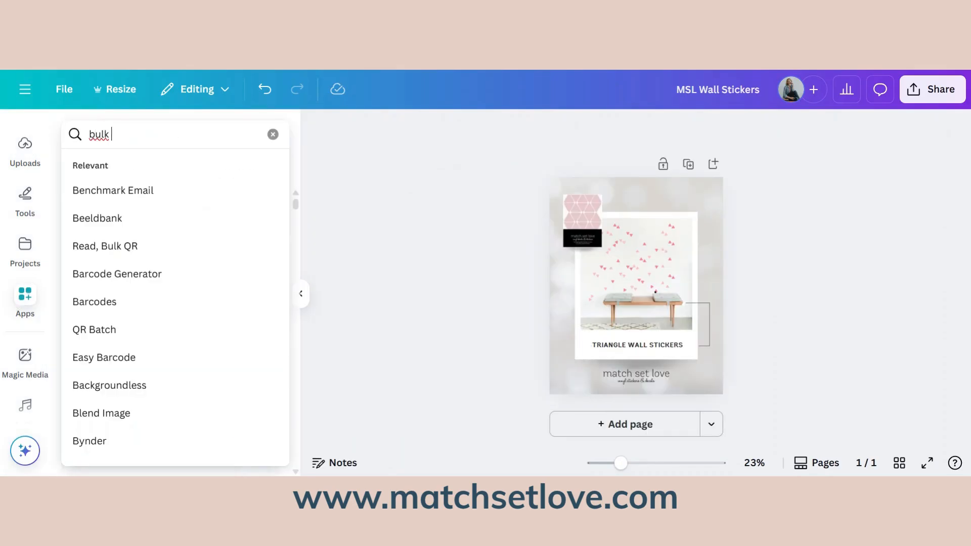
pyautogui.write('create')
pyautogui.press('Return')
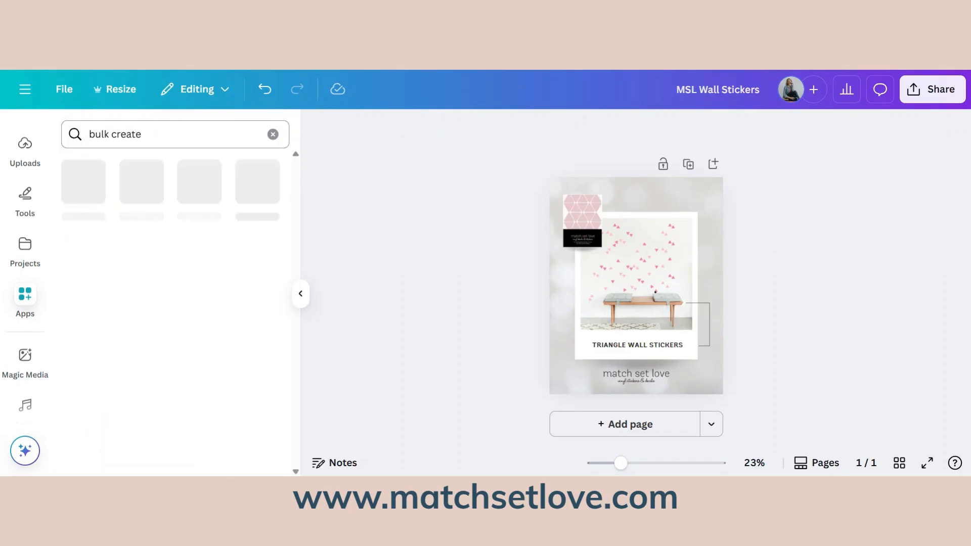
pyautogui.click(85, 188)
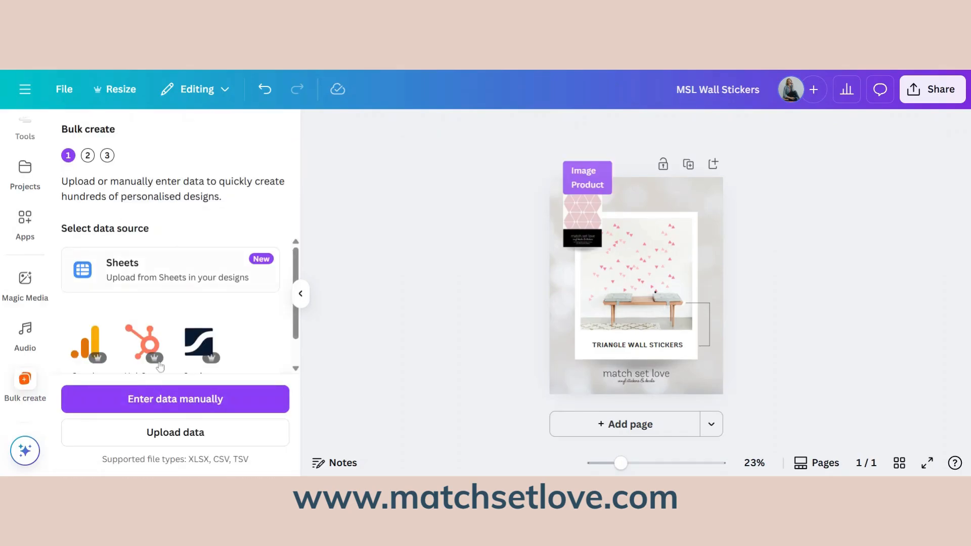
pyautogui.click(139, 399)
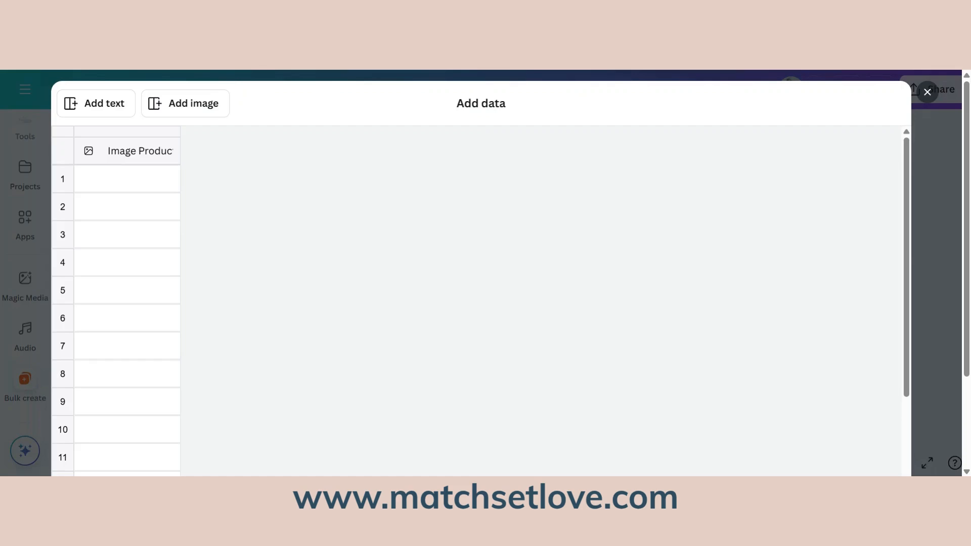
# Add an image column named Lifestyle Image and a text column named Product Title to the data table.
pyautogui.click(186, 105)
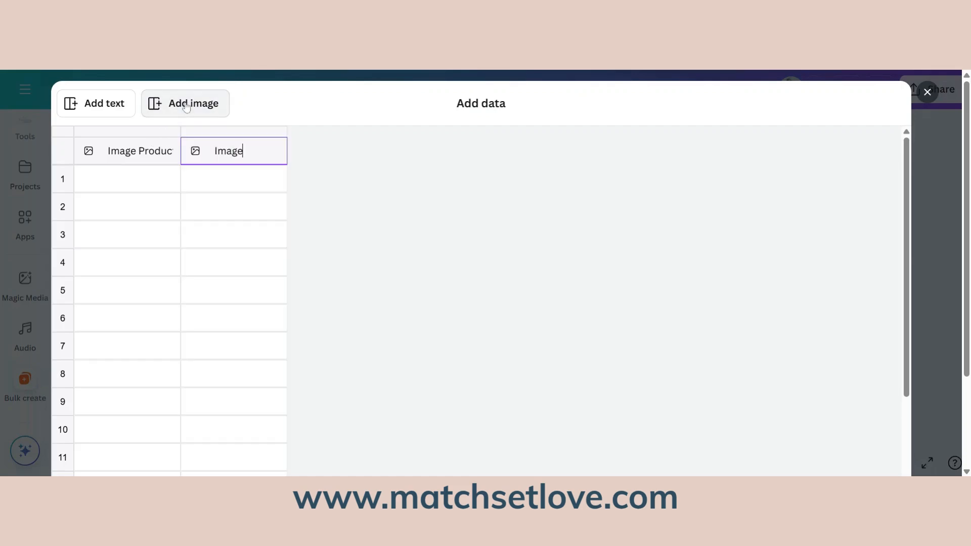
pyautogui.click(100, 103)
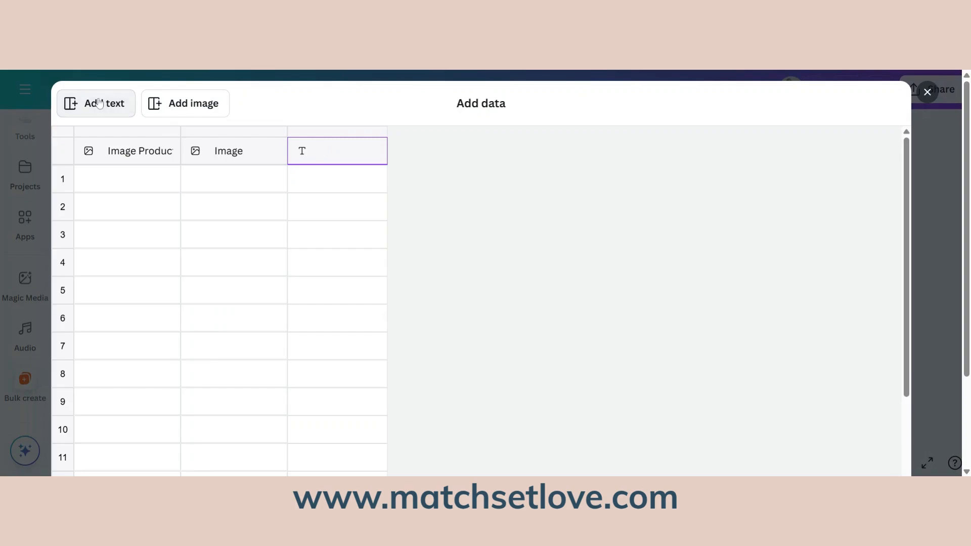
pyautogui.write('Product')
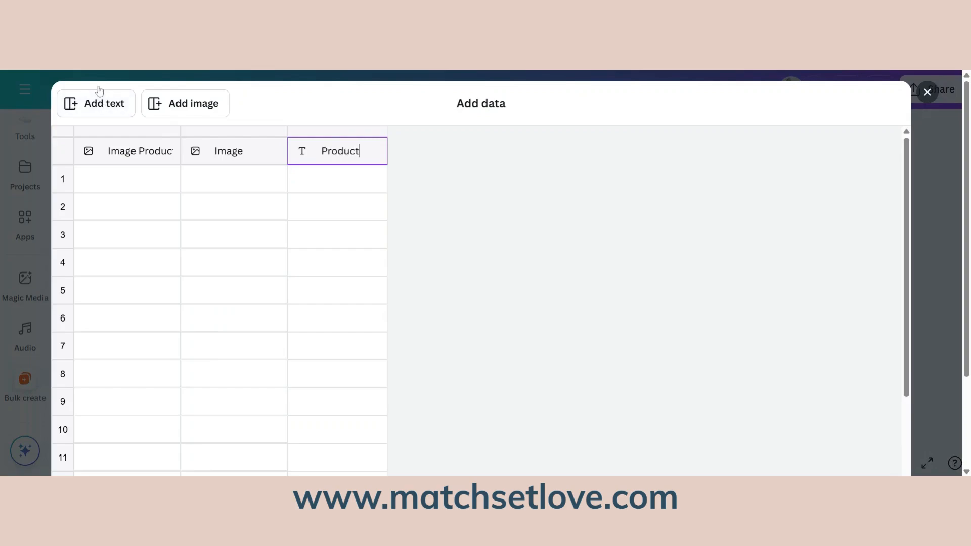
pyautogui.write(' Title')
pyautogui.click(241, 151)
pyautogui.press('BackSpace')
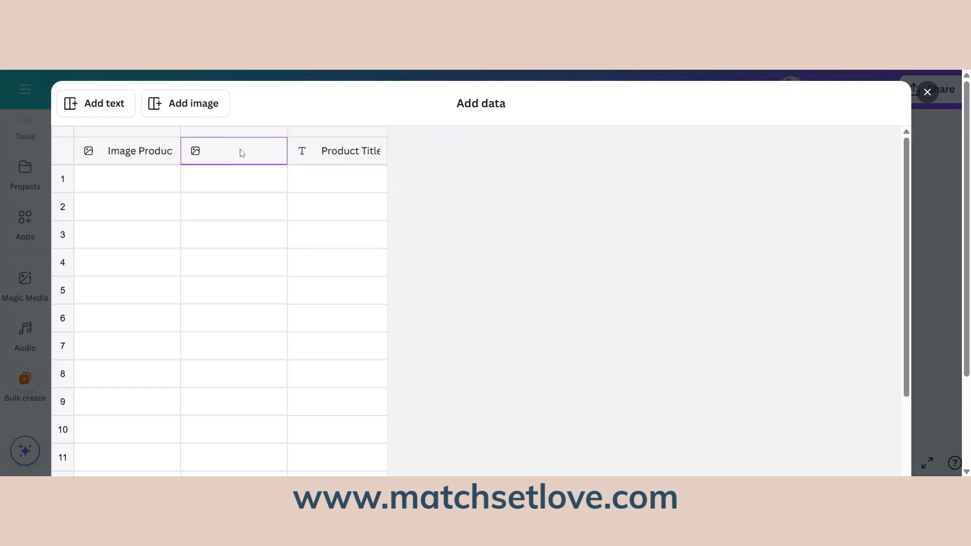
pyautogui.write('Lifestyle Image')
# In row 1, paste the mustache wall sticker product title and set LR Moustaches bench copper.jpg as the lifestyle image.
pyautogui.click(169, 178)
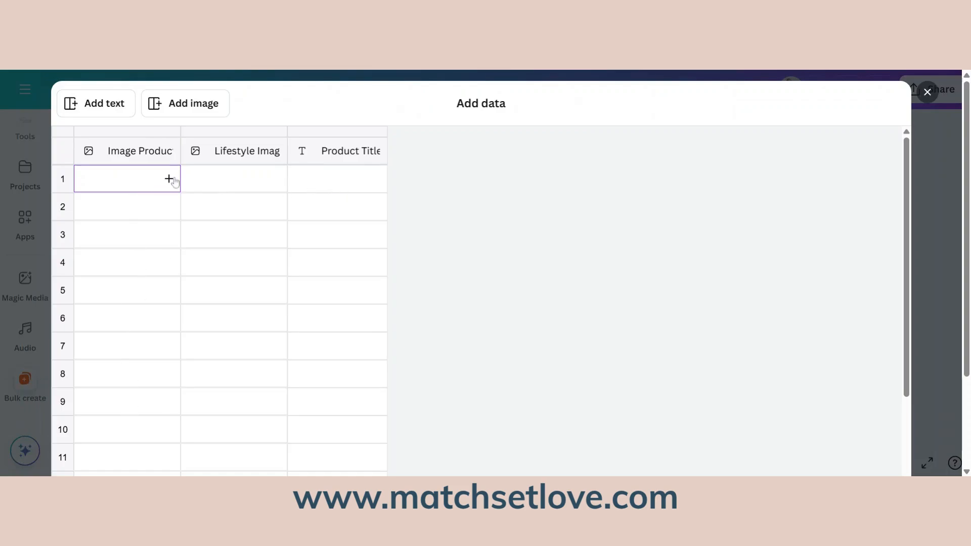
pyautogui.click(332, 177)
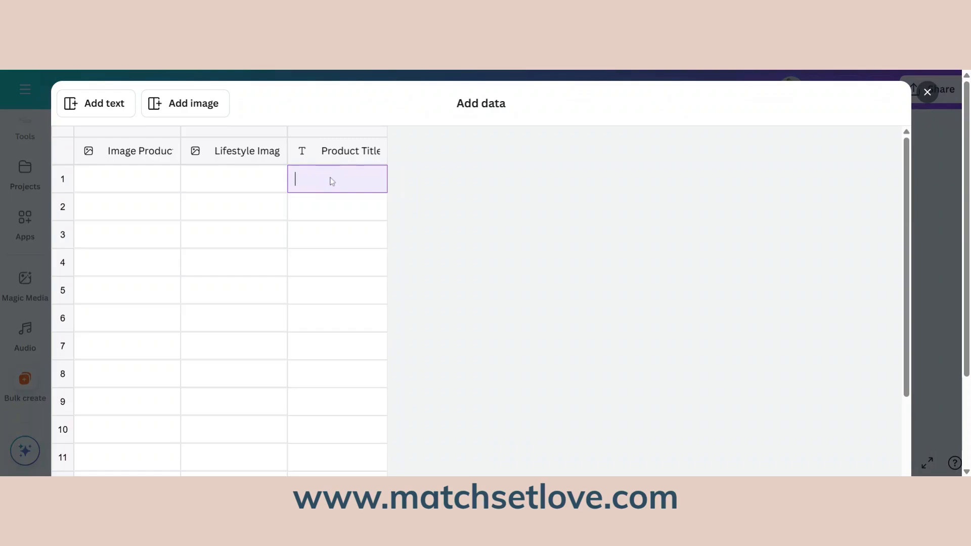
pyautogui.hotkey('ctrl', 'v')
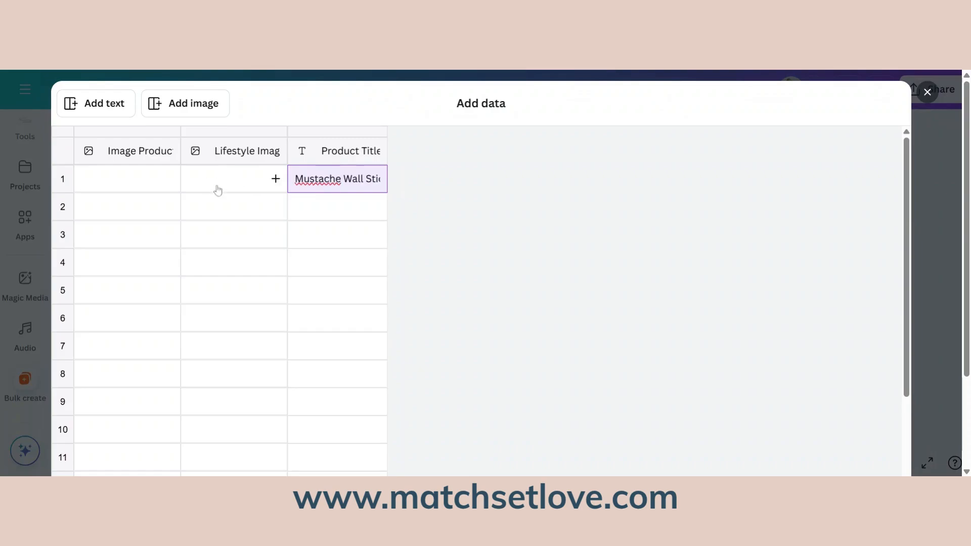
pyautogui.click(275, 178)
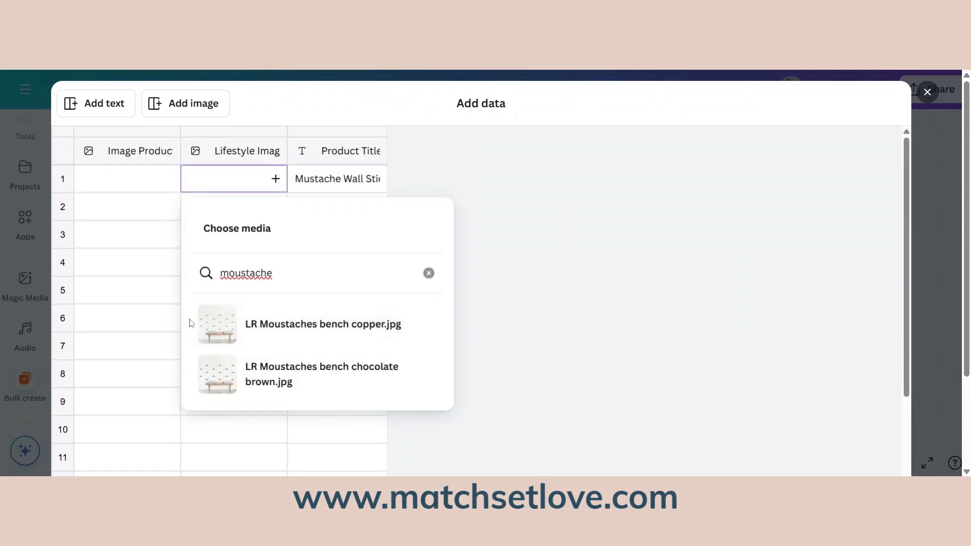
pyautogui.click(210, 326)
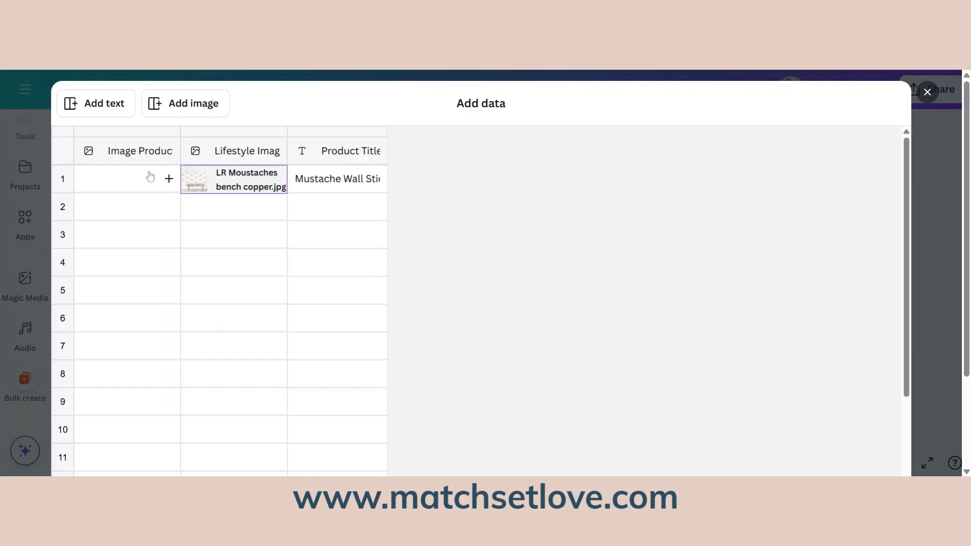
# Search the media for "mustache" and set PI Mustache Black.jpg as the product image in row 1.
pyautogui.click(168, 178)
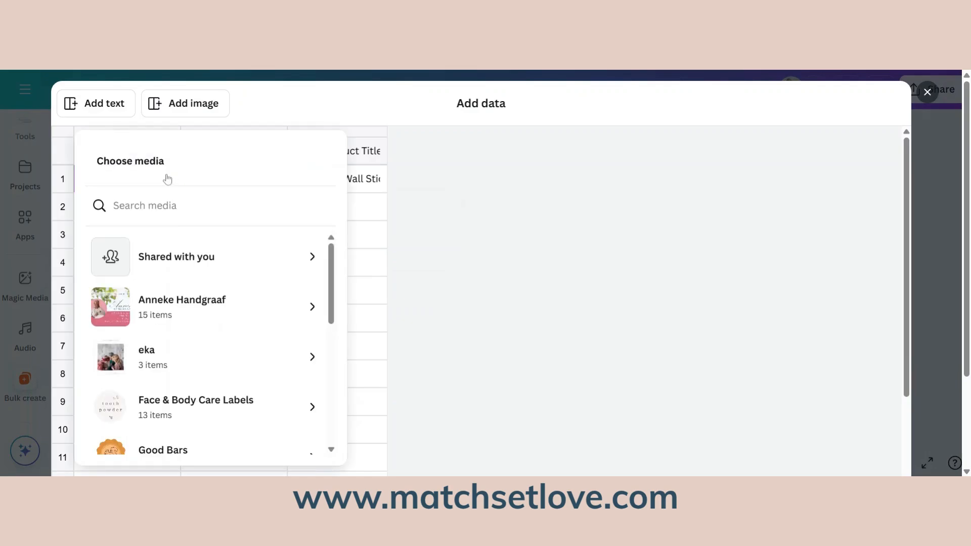
pyautogui.write('mustache')
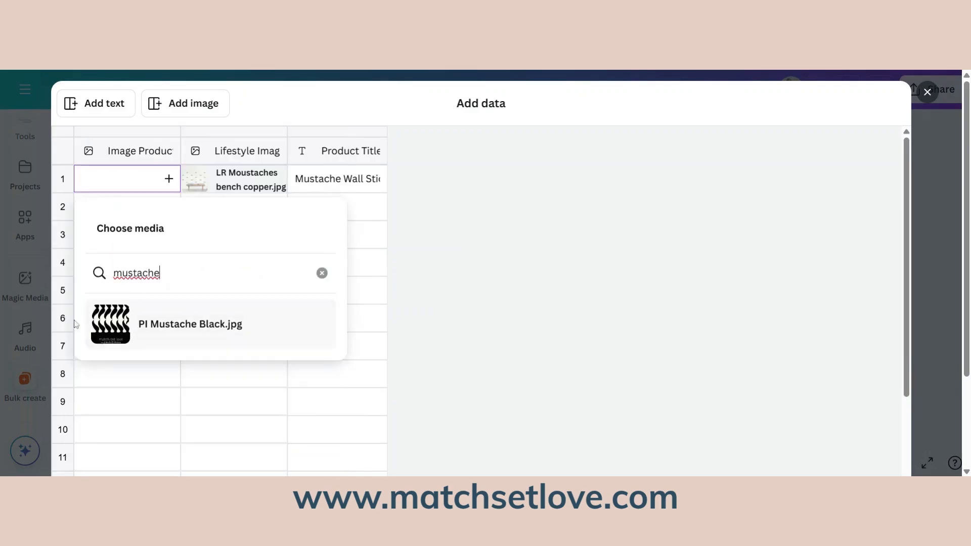
pyautogui.click(95, 326)
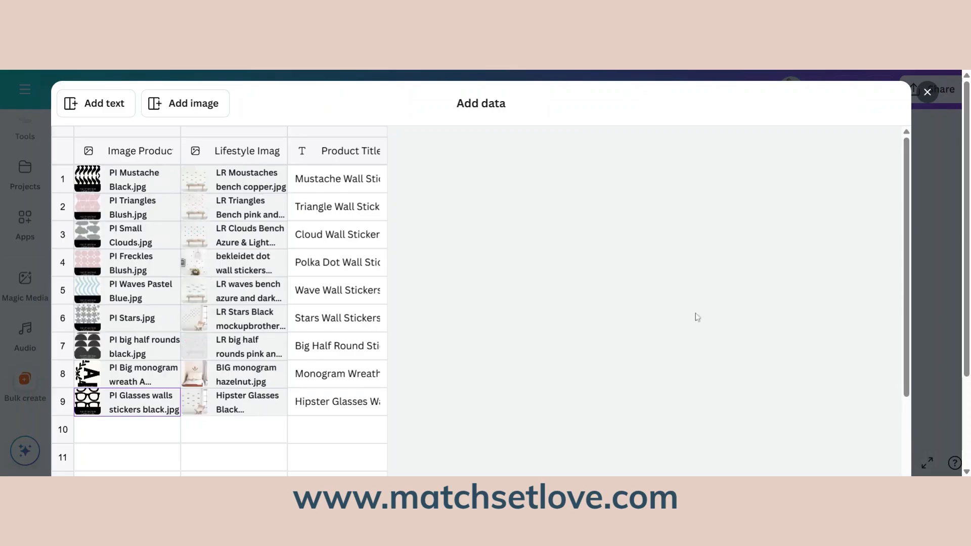
# Finish data entry and accept the completed table of wall sticker products.
pyautogui.moveTo(907, 250); pyautogui.dragTo(906, 374)
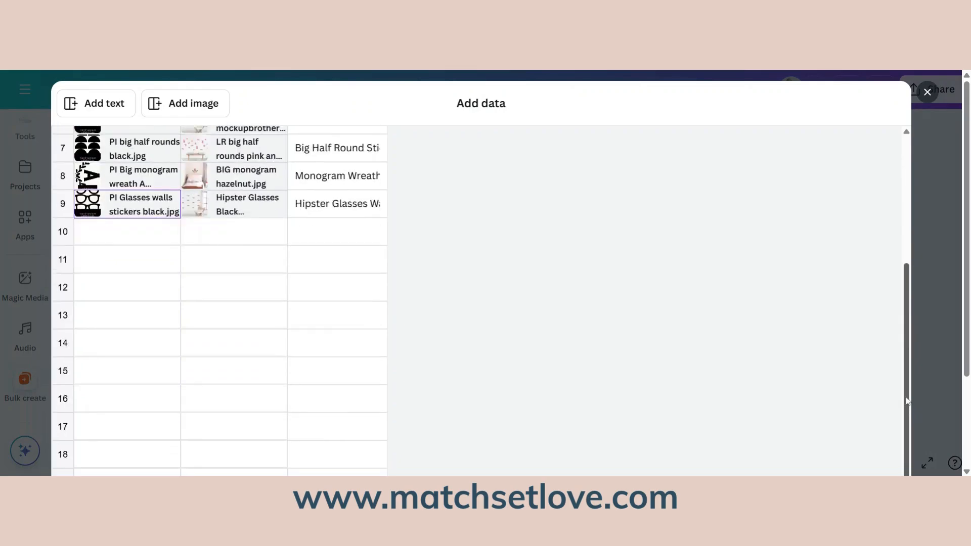
pyautogui.scroll(-5, 952, 338)
pyautogui.scroll(-1, 952, 338)
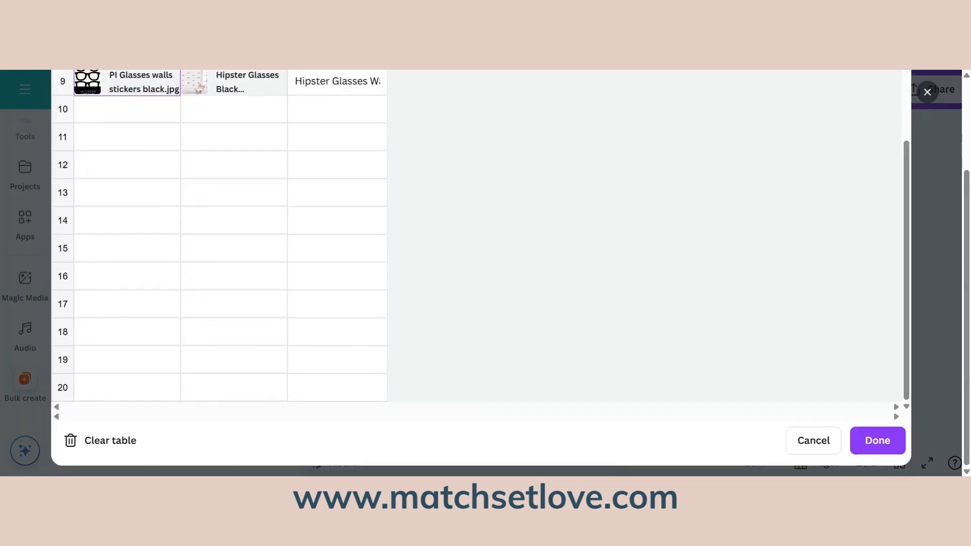
pyautogui.click(878, 440)
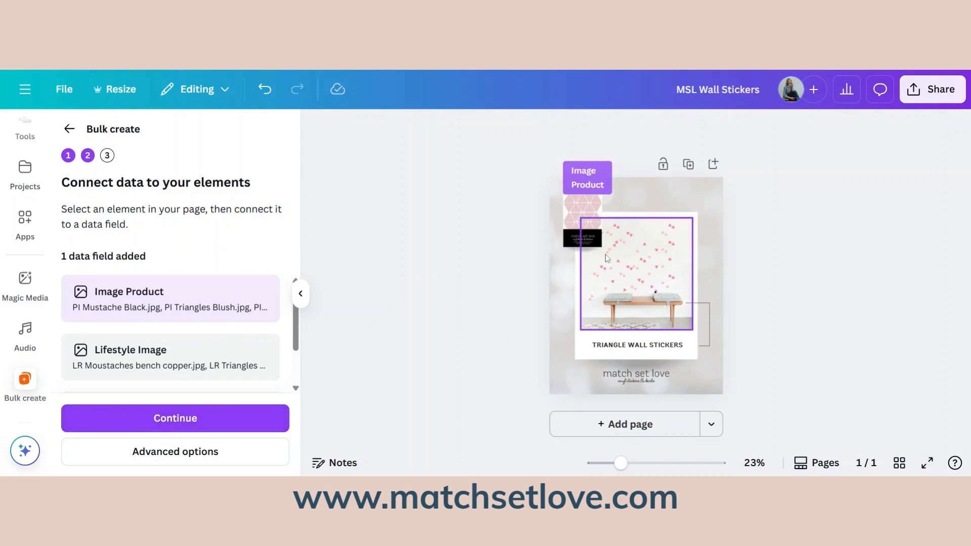
# Connect the small pattern picture to the Image Product field and the large bench photo to Lifestyle Image.
pyautogui.click(578, 217)
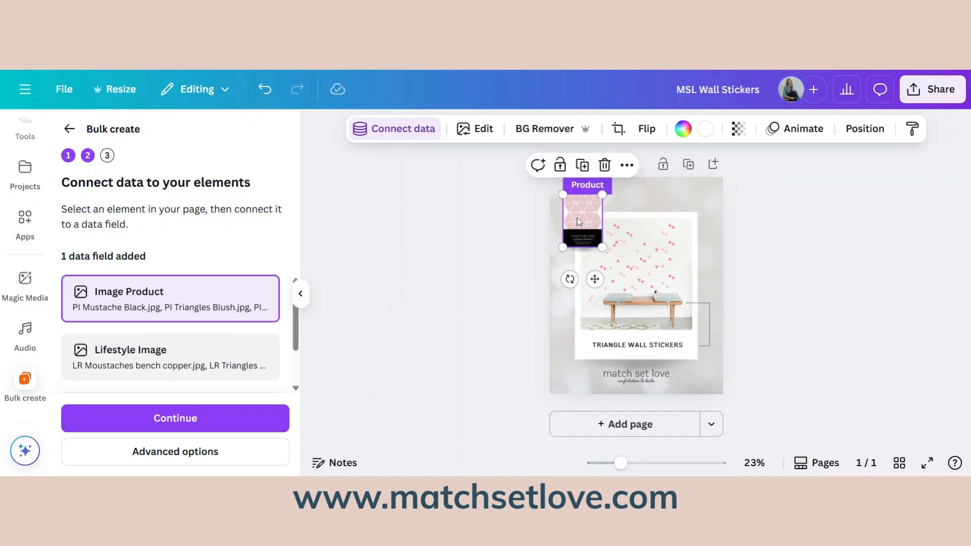
pyautogui.click(404, 132)
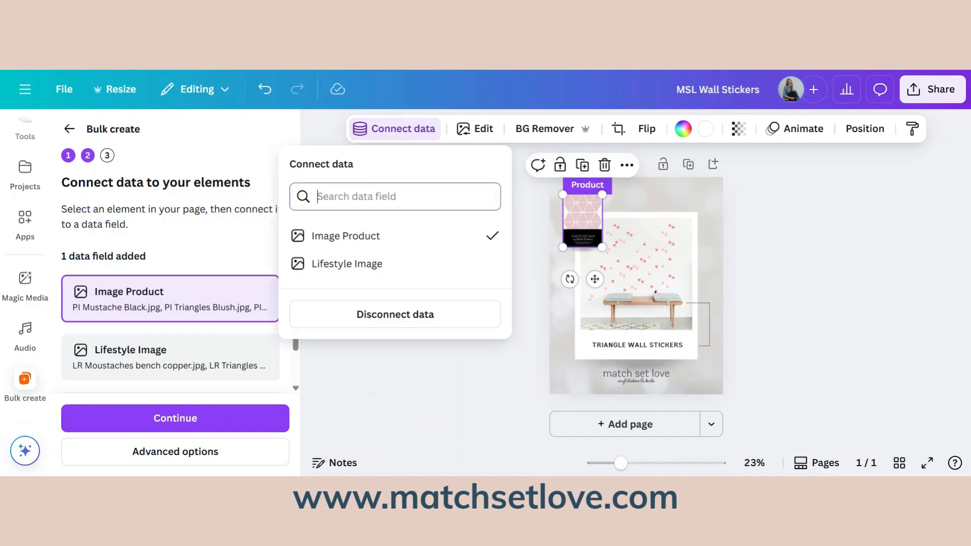
pyautogui.click(362, 244)
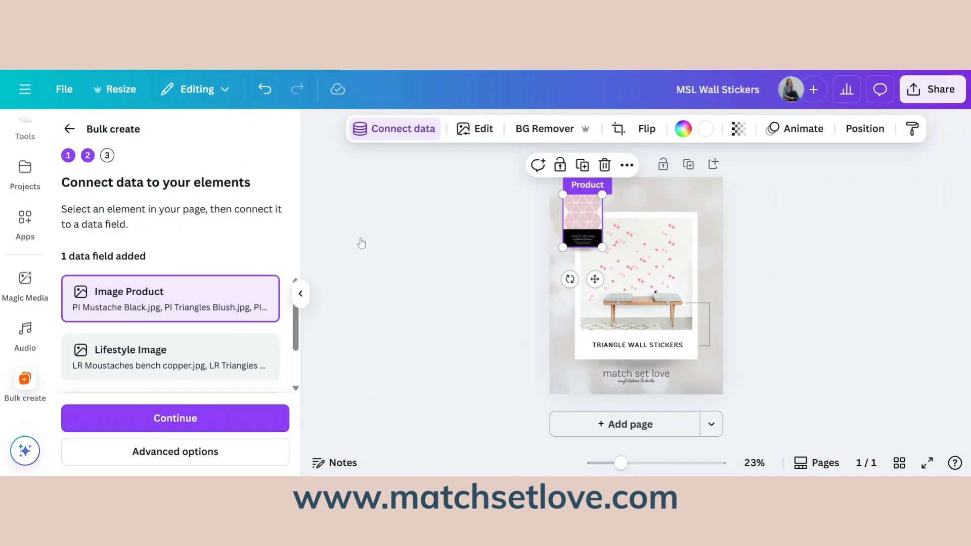
pyautogui.click(636, 251)
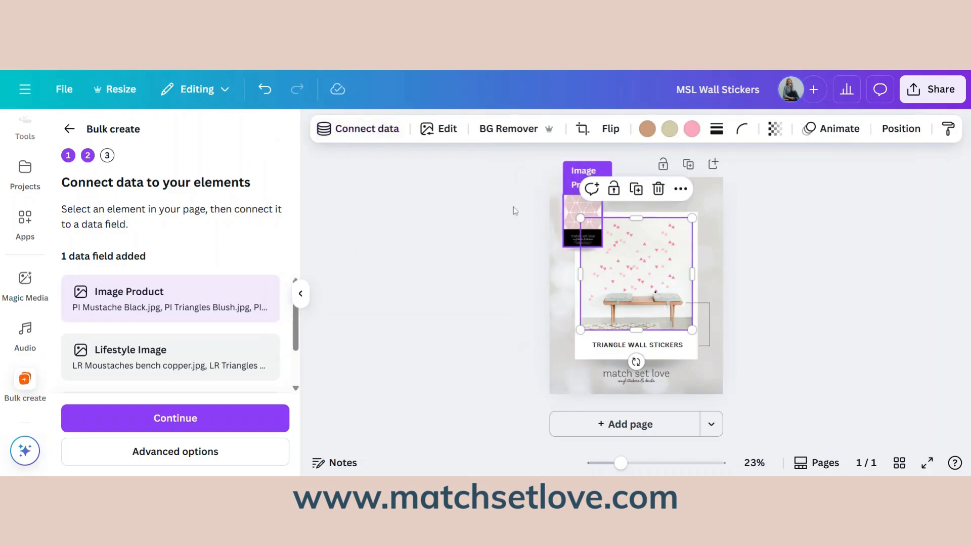
pyautogui.click(358, 131)
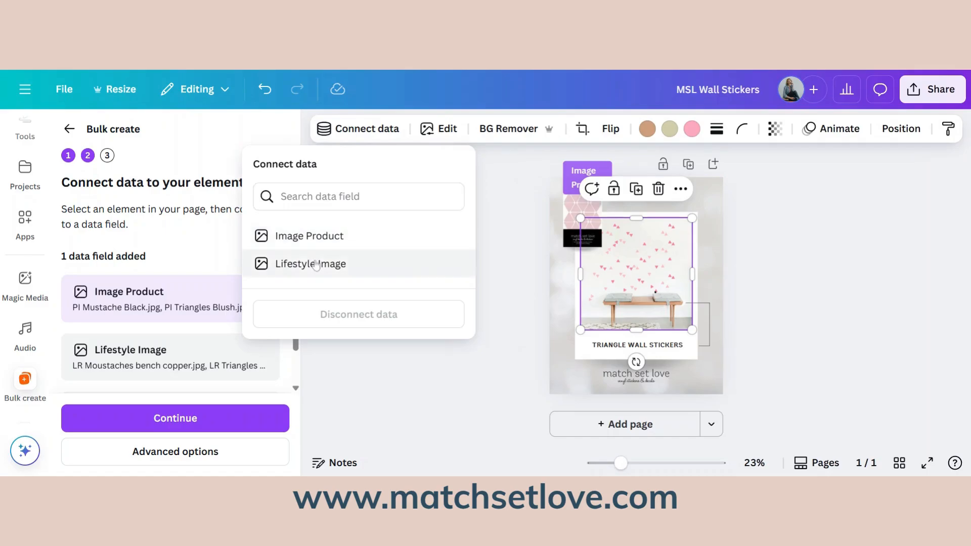
pyautogui.click(316, 263)
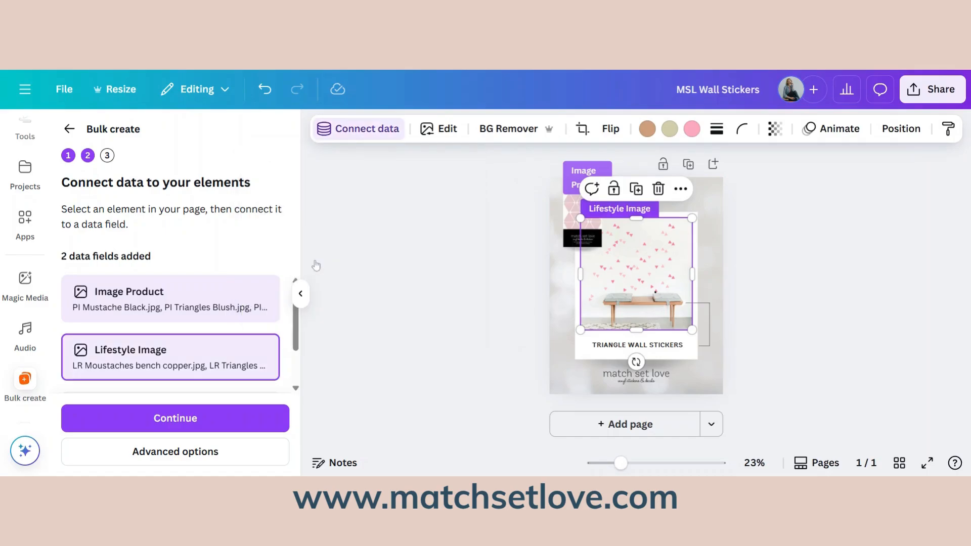
# Connect the TRIANGLE WALL STICKERS text to the Product Title data field.
pyautogui.click(645, 349)
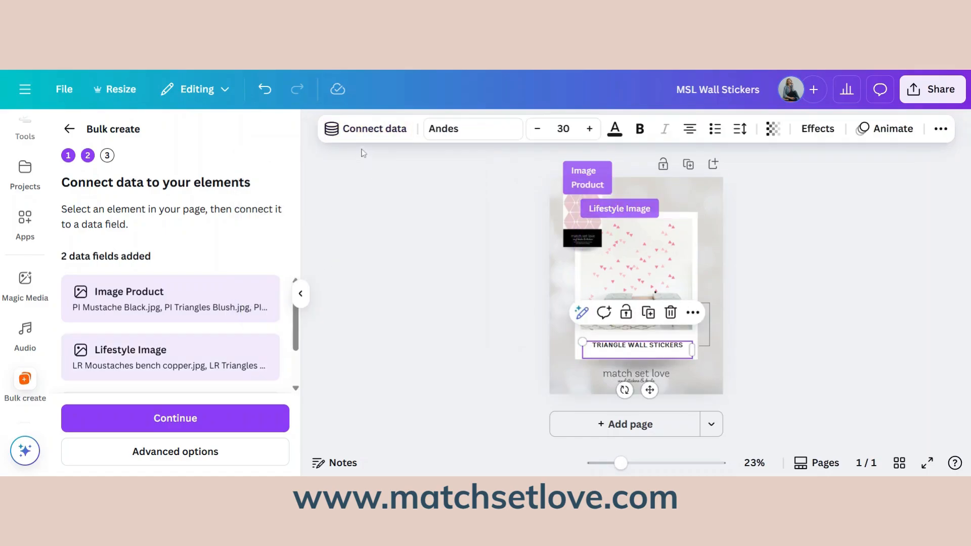
pyautogui.click(366, 132)
pyautogui.click(317, 236)
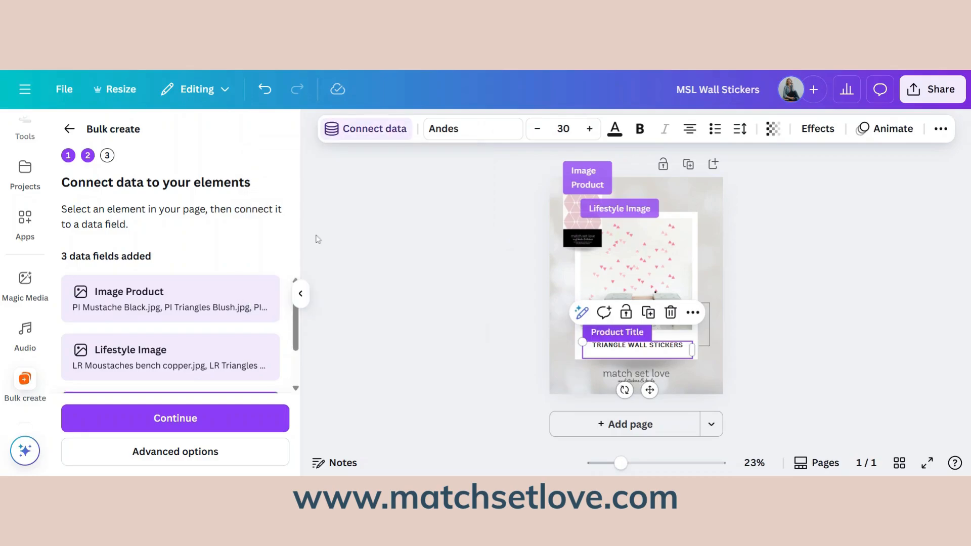
# Generate designs from all nine data rows and open the generated design in grid view.
pyautogui.click(197, 423)
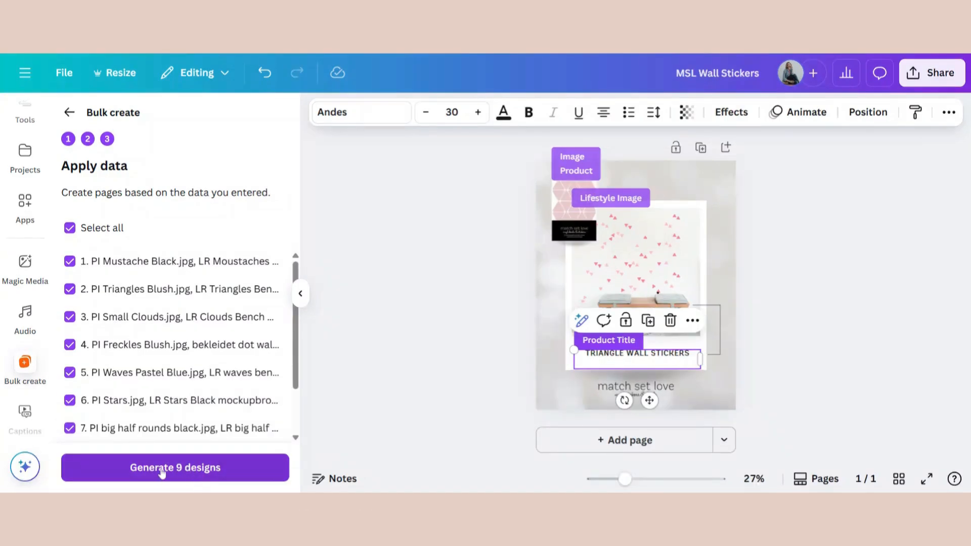
pyautogui.click(162, 470)
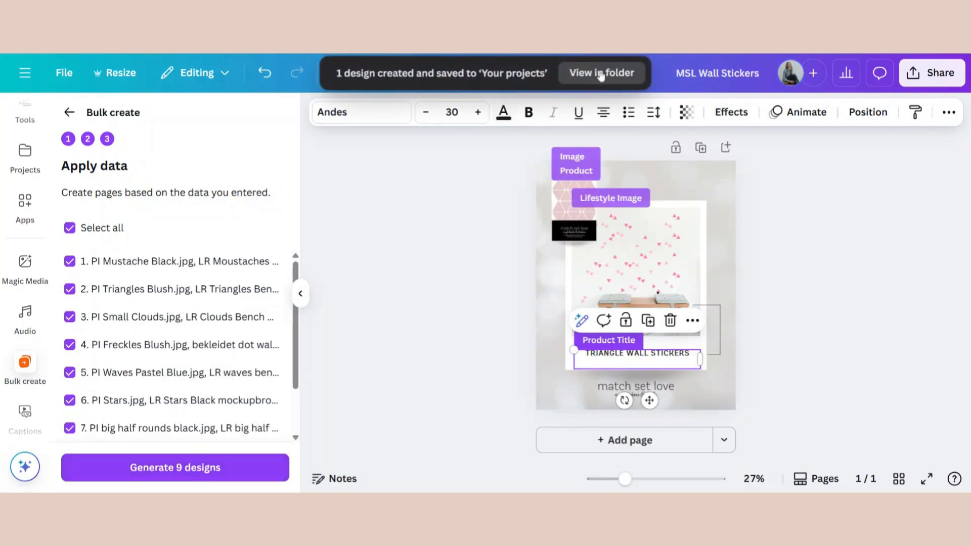
pyautogui.click(600, 74)
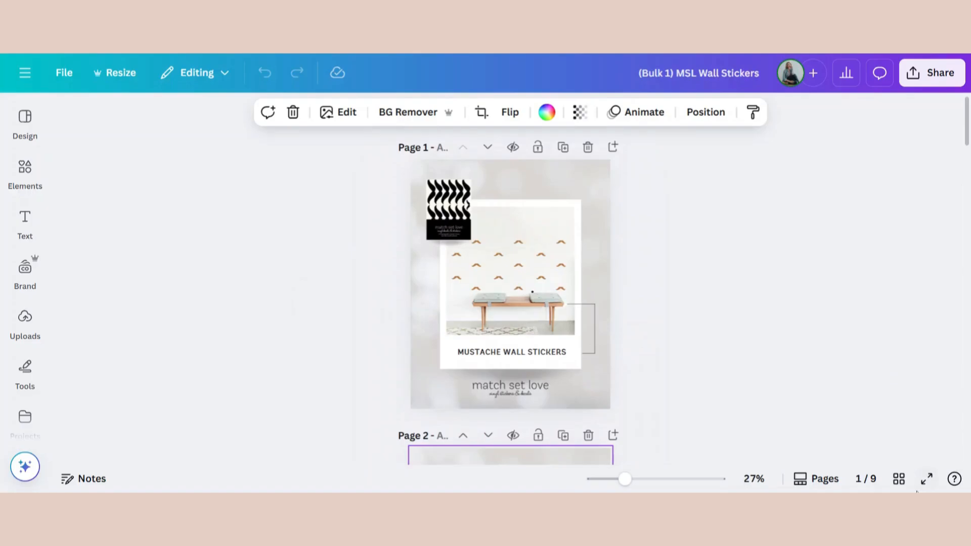
pyautogui.click(904, 485)
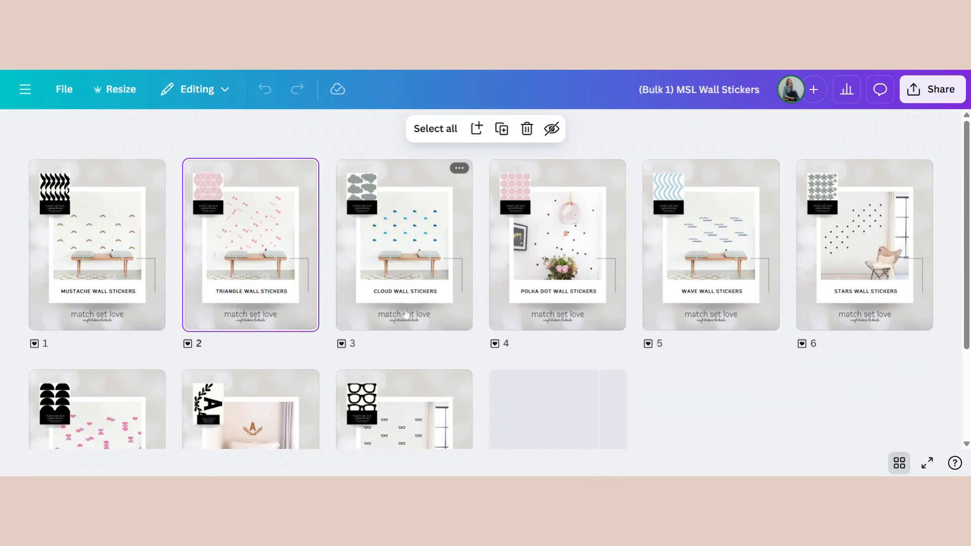
# Download the generated wall sticker design with the file type set to JPG.
pyautogui.click(941, 91)
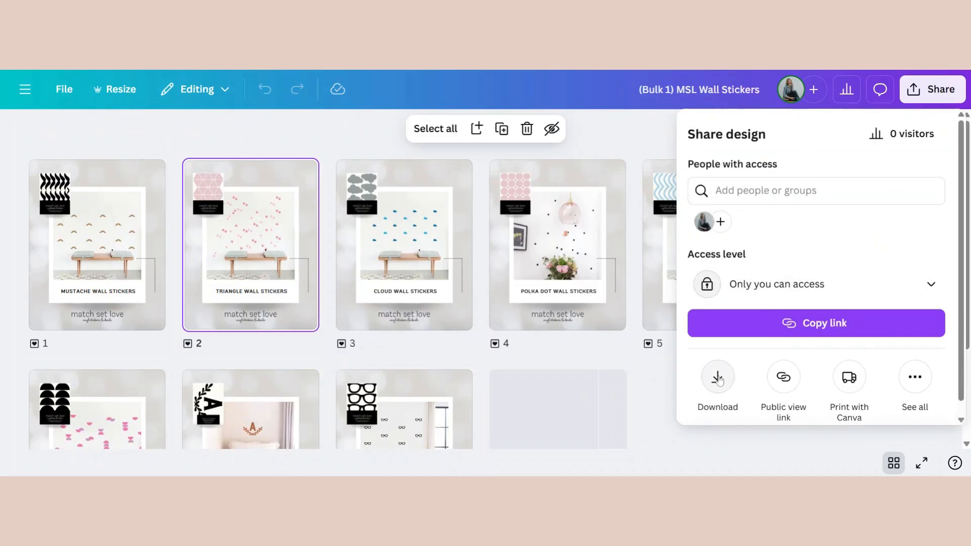
pyautogui.click(717, 377)
pyautogui.click(816, 186)
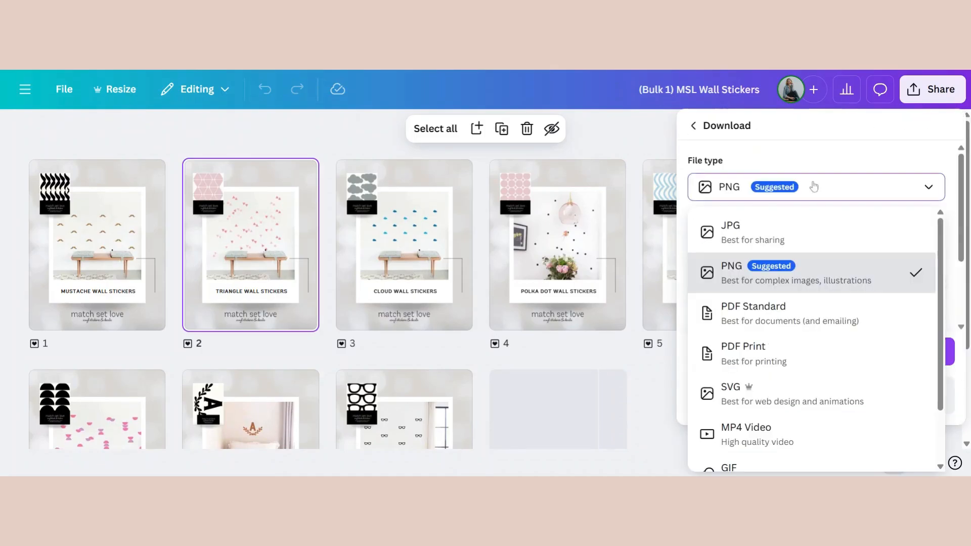
pyautogui.click(798, 188)
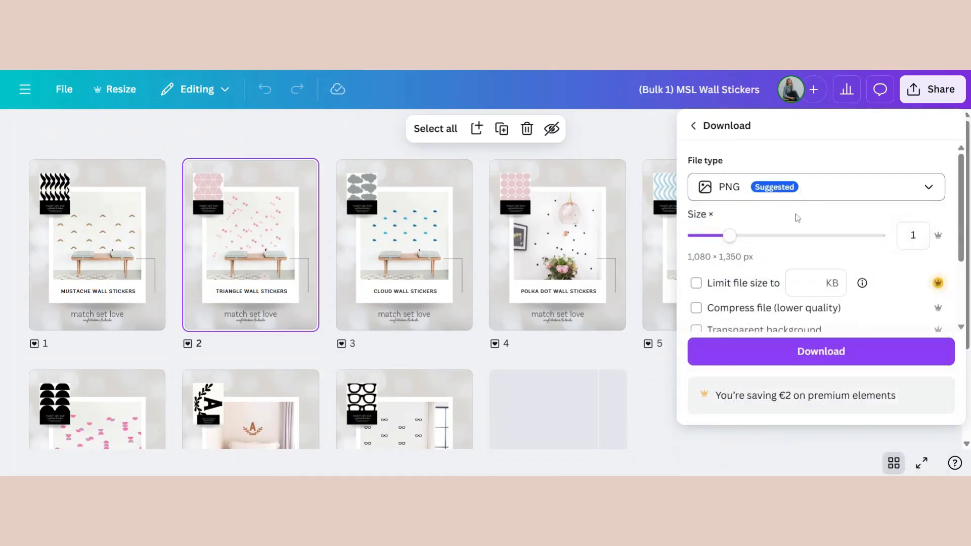
pyautogui.click(799, 188)
pyautogui.click(803, 222)
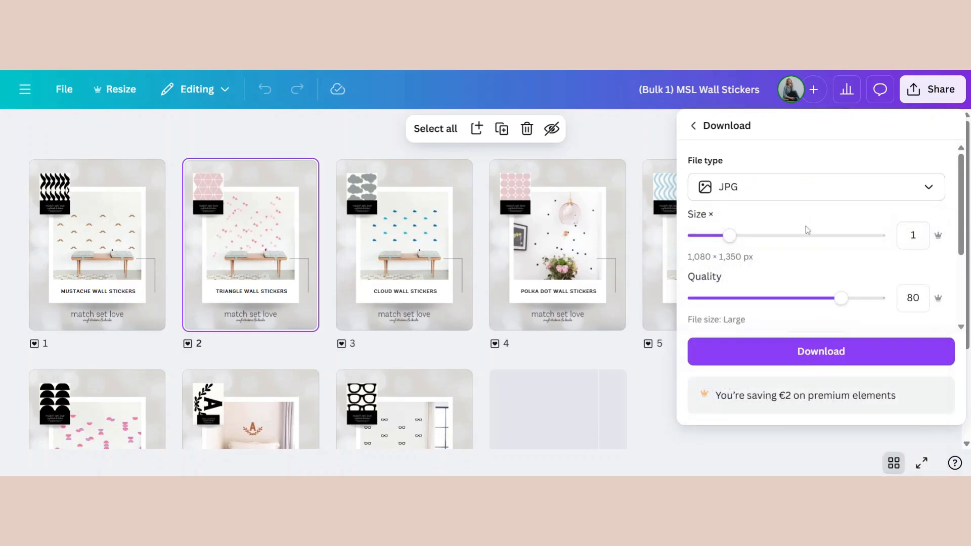
pyautogui.click(810, 352)
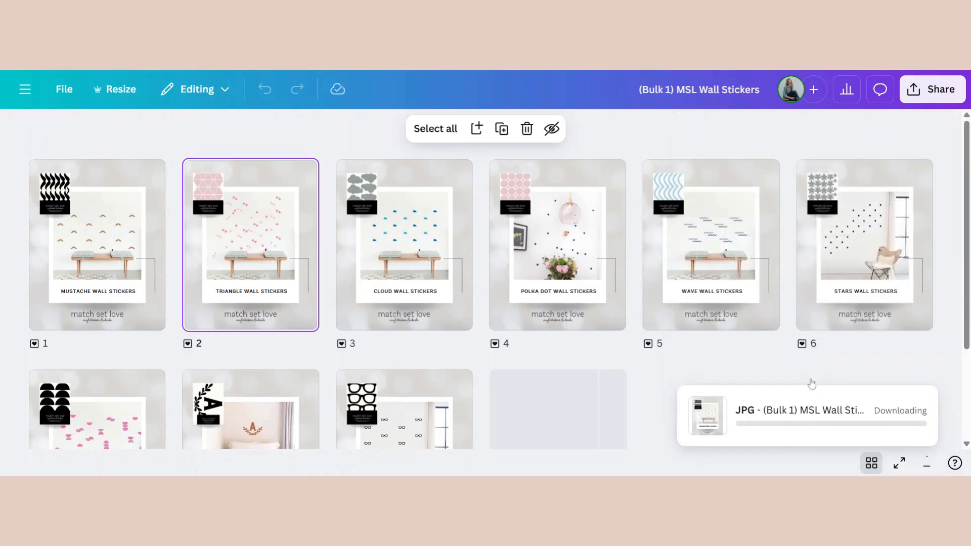